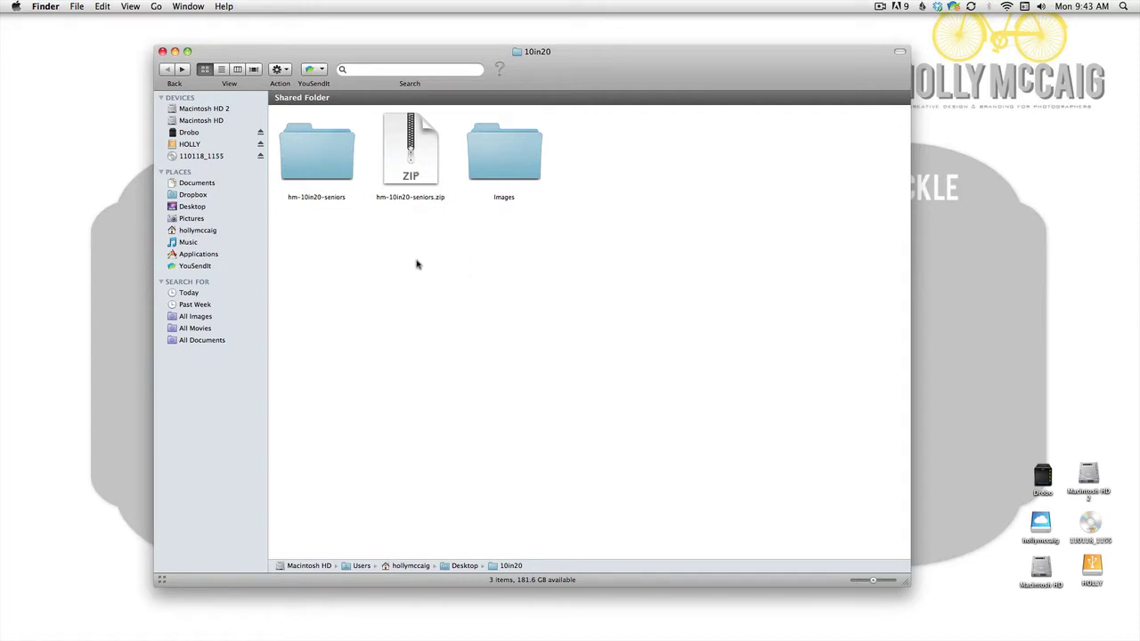
# Open 10in20-guidebook.pdf from the hm-10in20-seniors folder in Acrobat
pyautogui.click(412, 151)
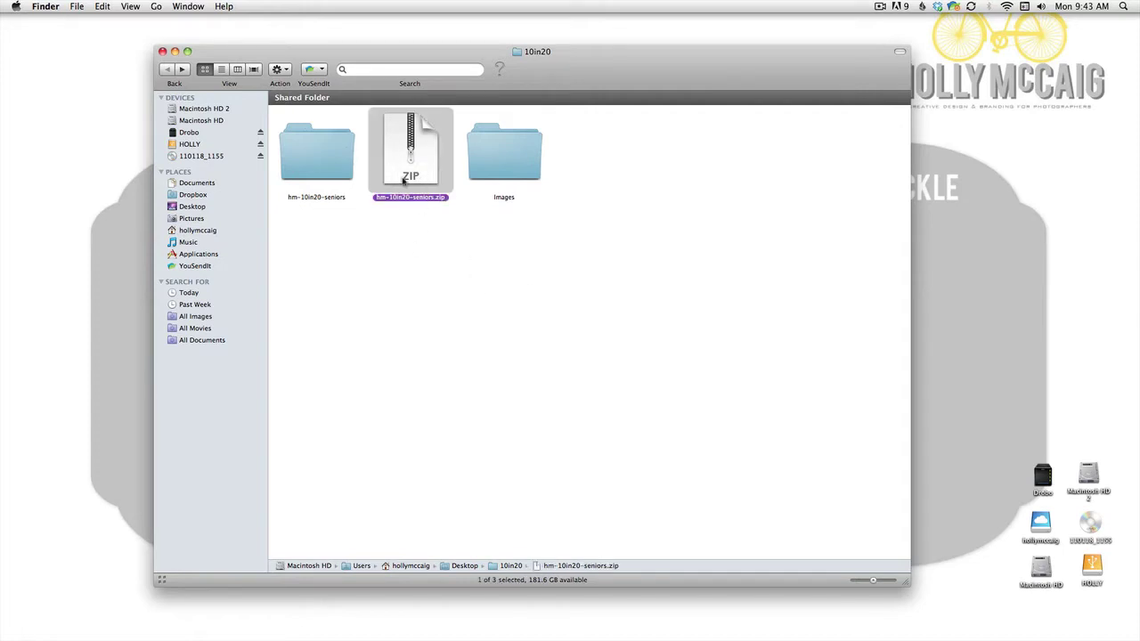
pyautogui.doubleClick(306, 161)
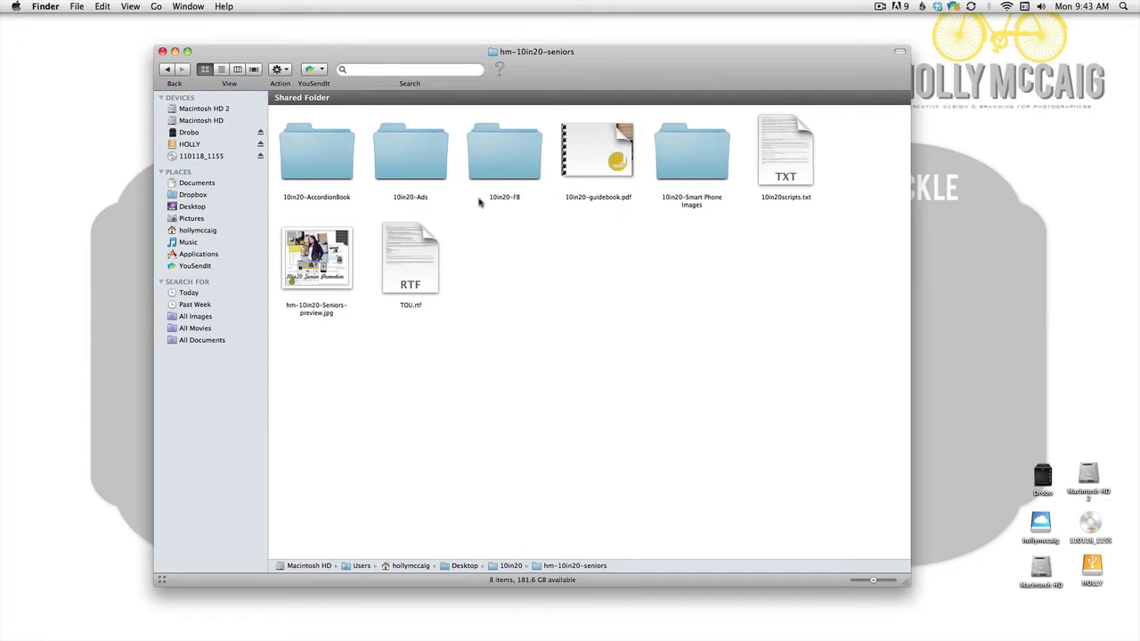
pyautogui.doubleClick(590, 155)
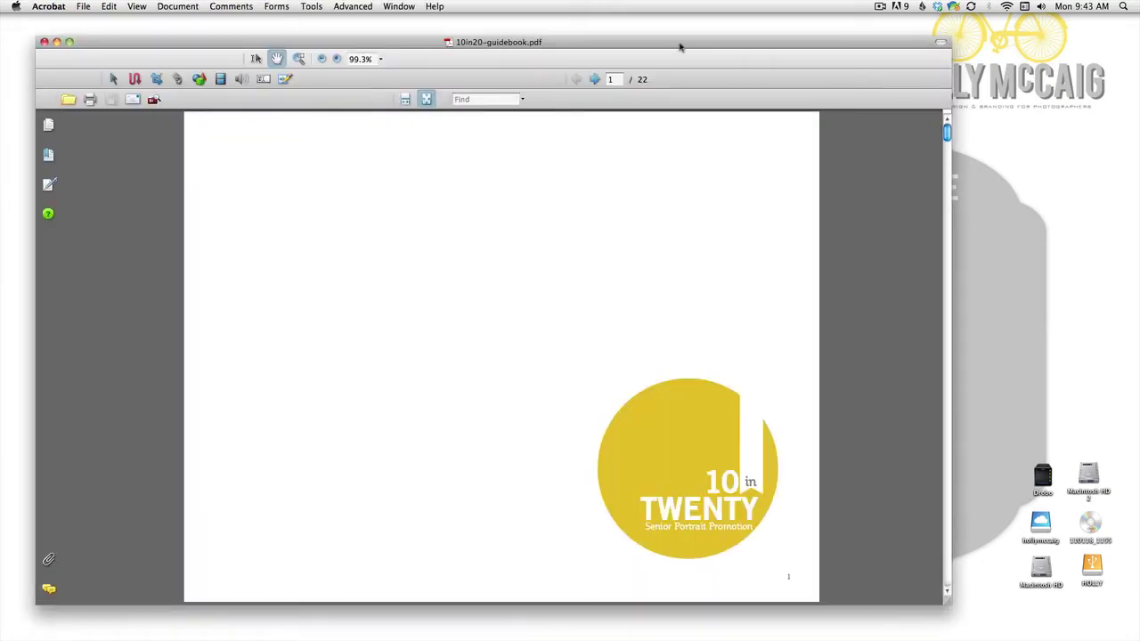
pyautogui.moveTo(696, 42); pyautogui.dragTo(735, 29)
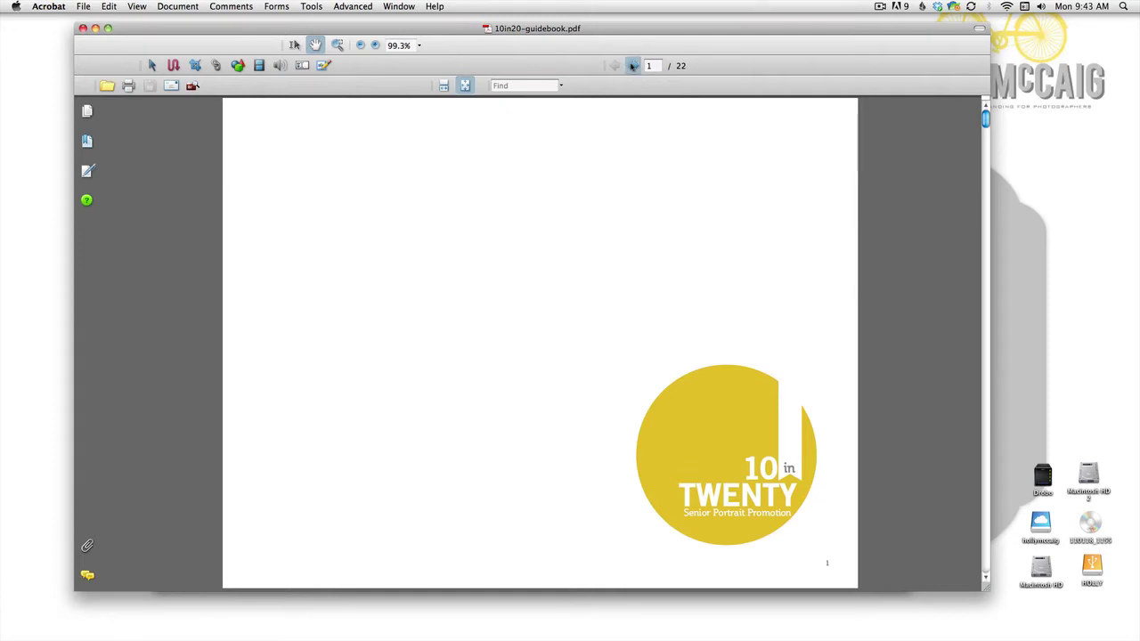
# Page through the guidebook, pricing, scheduling, posing and scripts, to page 22
pyautogui.click(630, 69)
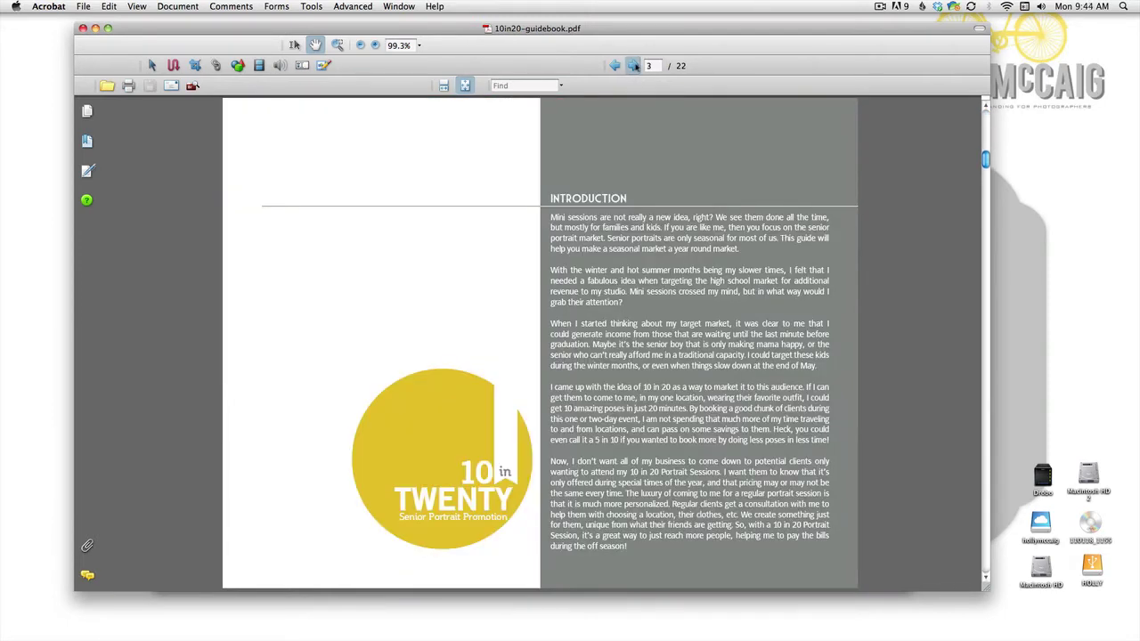
pyautogui.click(633, 66)
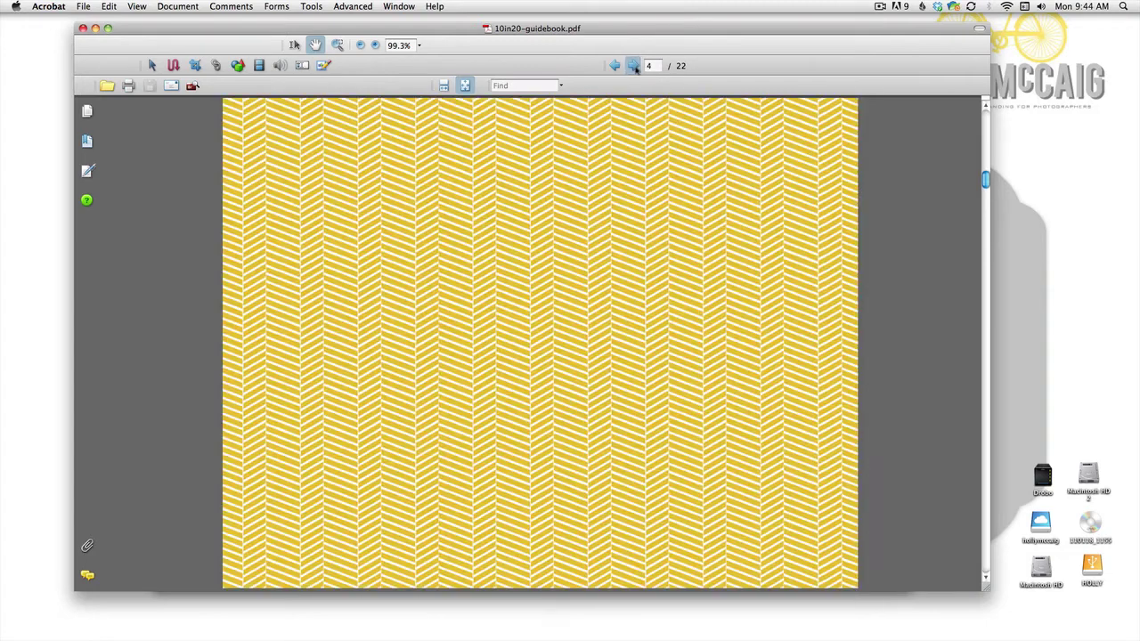
pyautogui.click(633, 65)
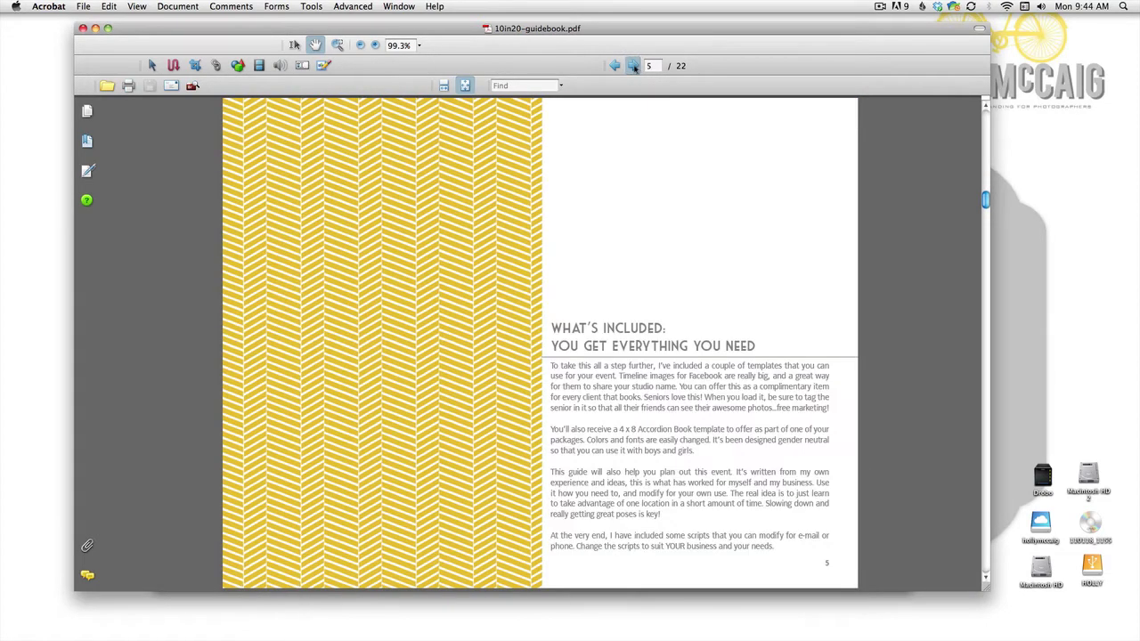
pyautogui.click(633, 66)
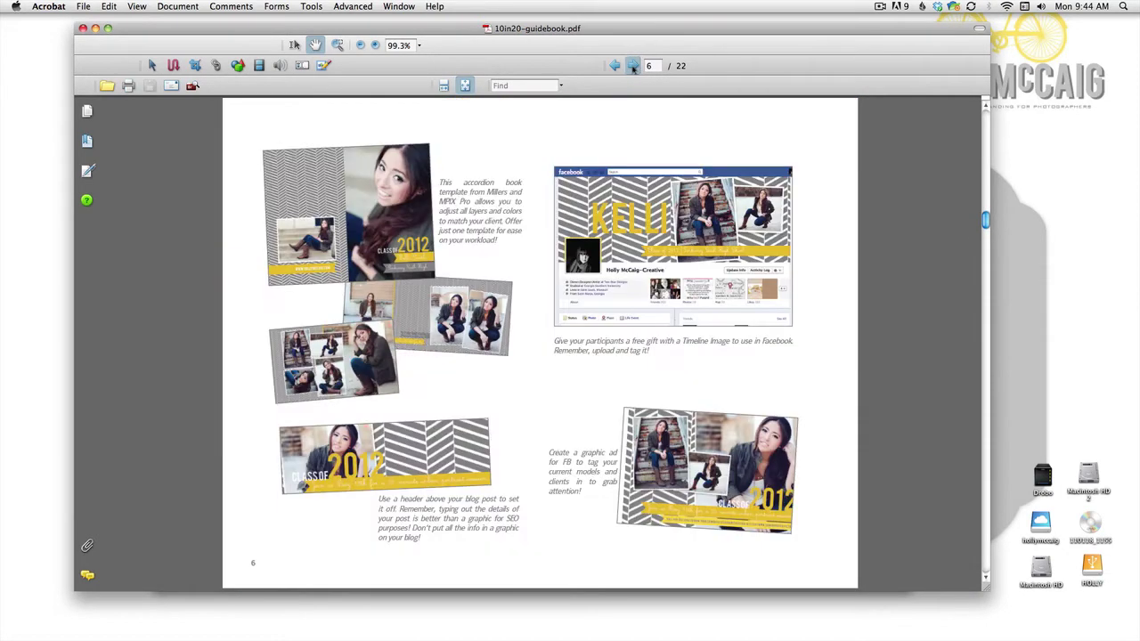
pyautogui.click(633, 65)
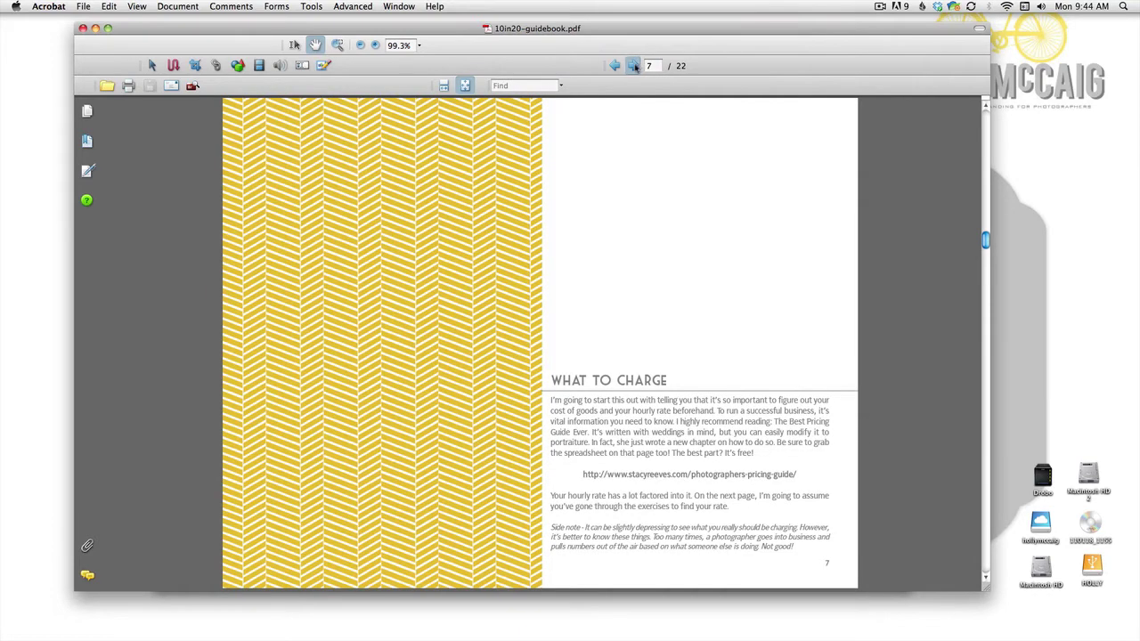
pyautogui.click(633, 66)
pyautogui.click(633, 66)
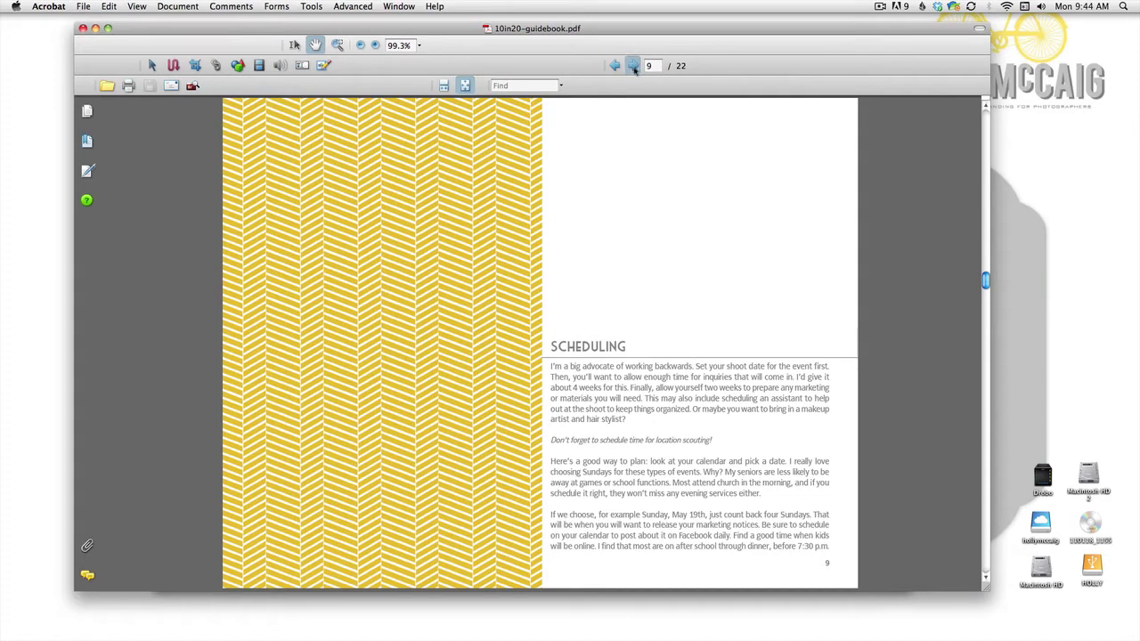
pyautogui.click(633, 66)
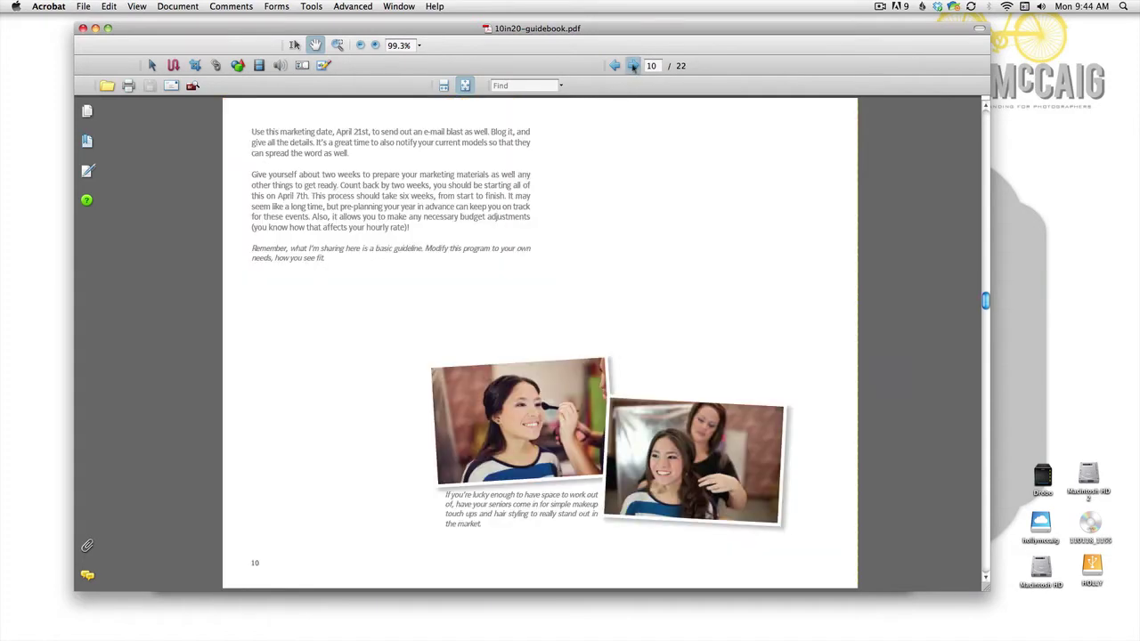
pyautogui.click(633, 66)
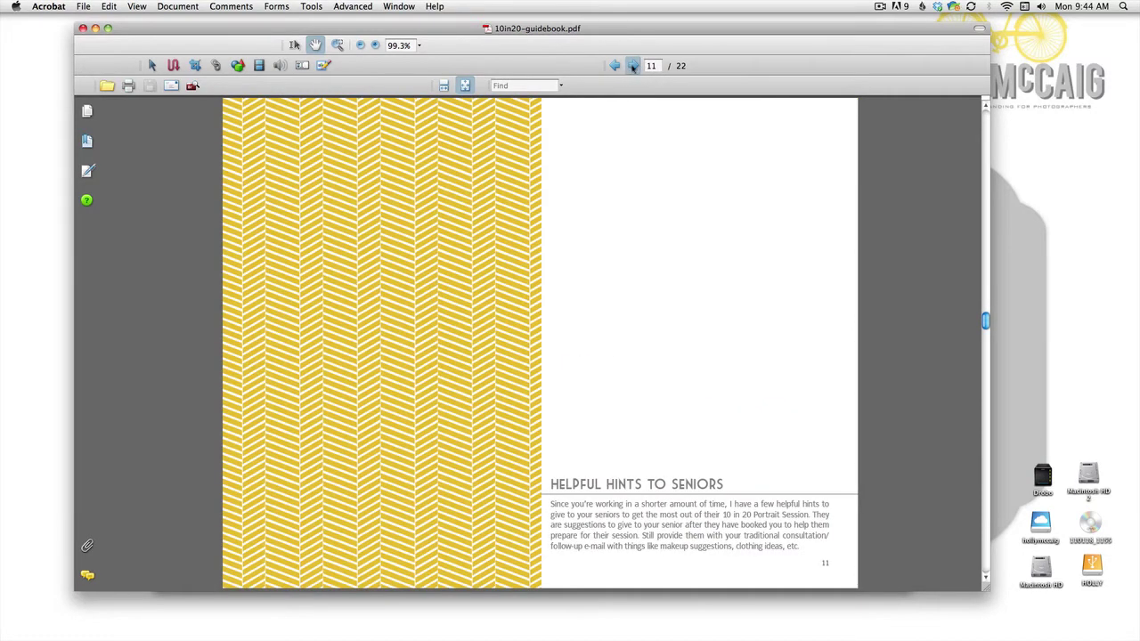
pyautogui.click(633, 66)
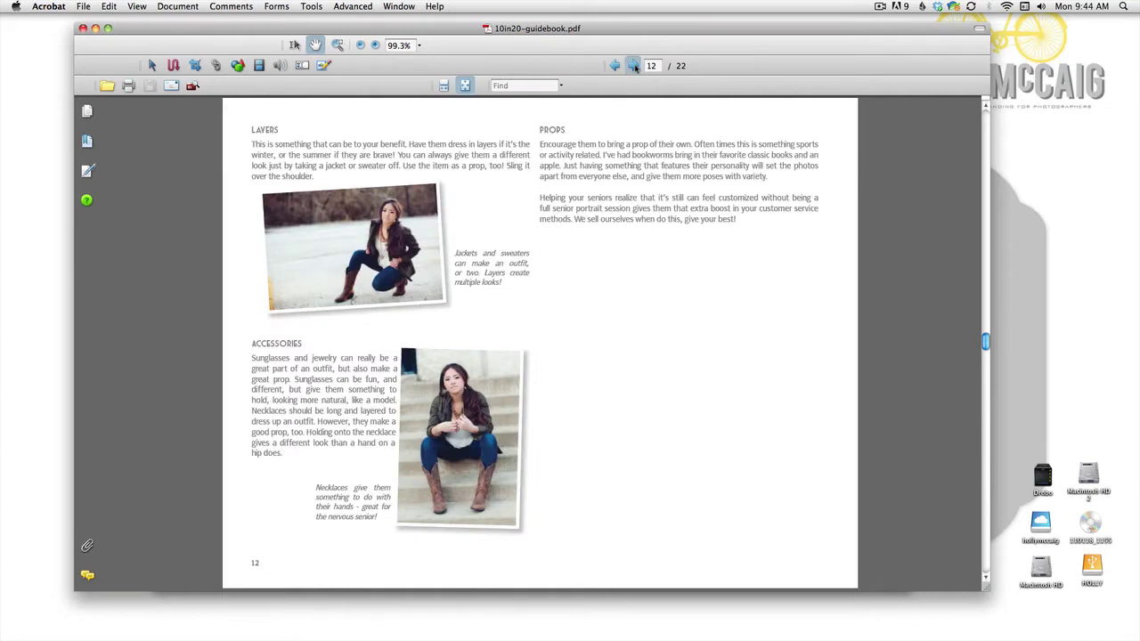
pyautogui.click(634, 66)
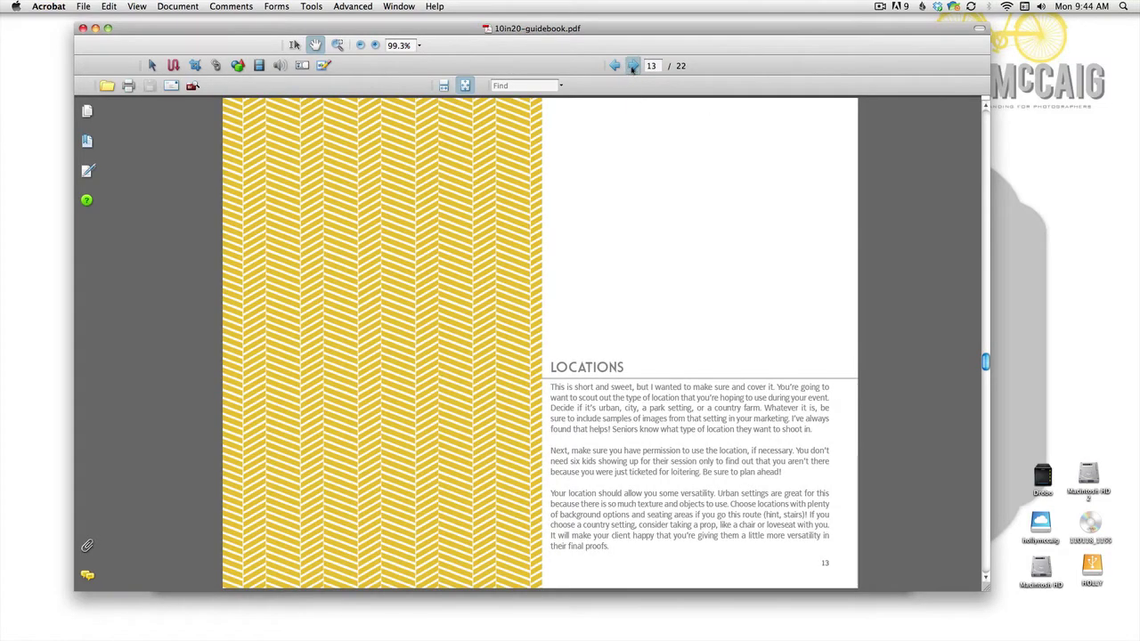
pyautogui.click(633, 66)
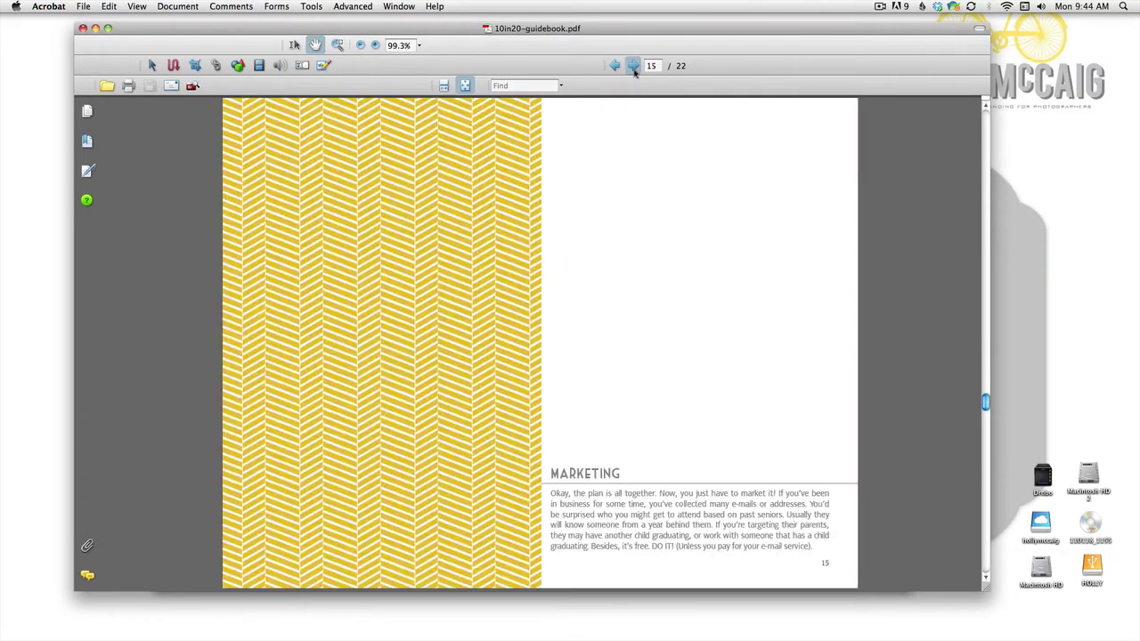
pyautogui.click(633, 65)
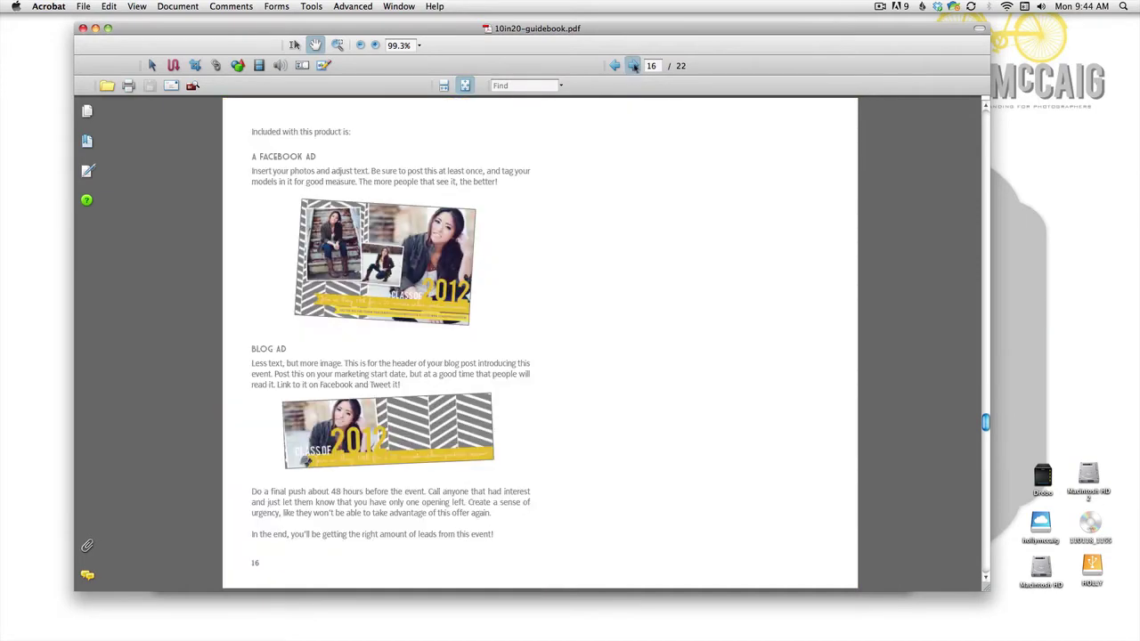
pyautogui.click(635, 66)
pyautogui.click(633, 66)
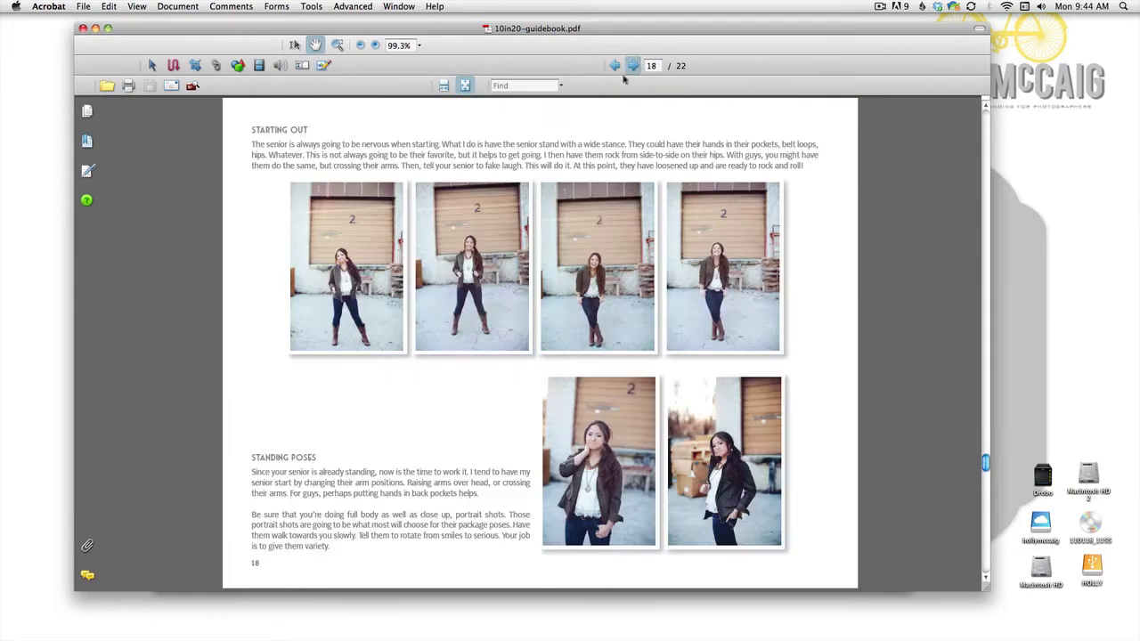
pyautogui.click(633, 66)
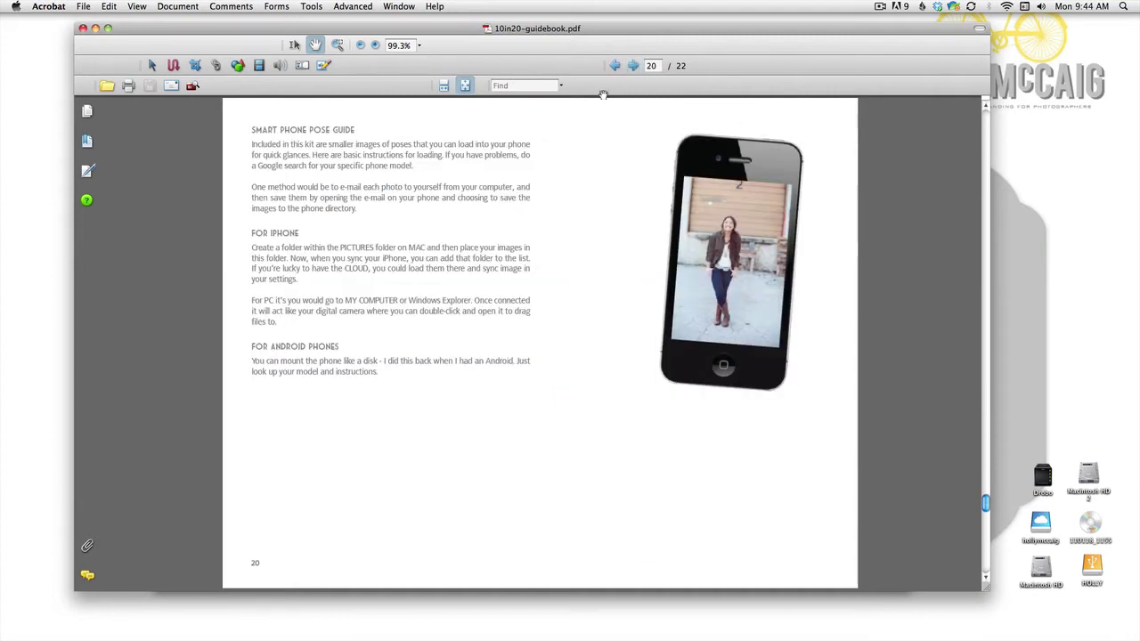
pyautogui.click(634, 66)
pyautogui.click(634, 66)
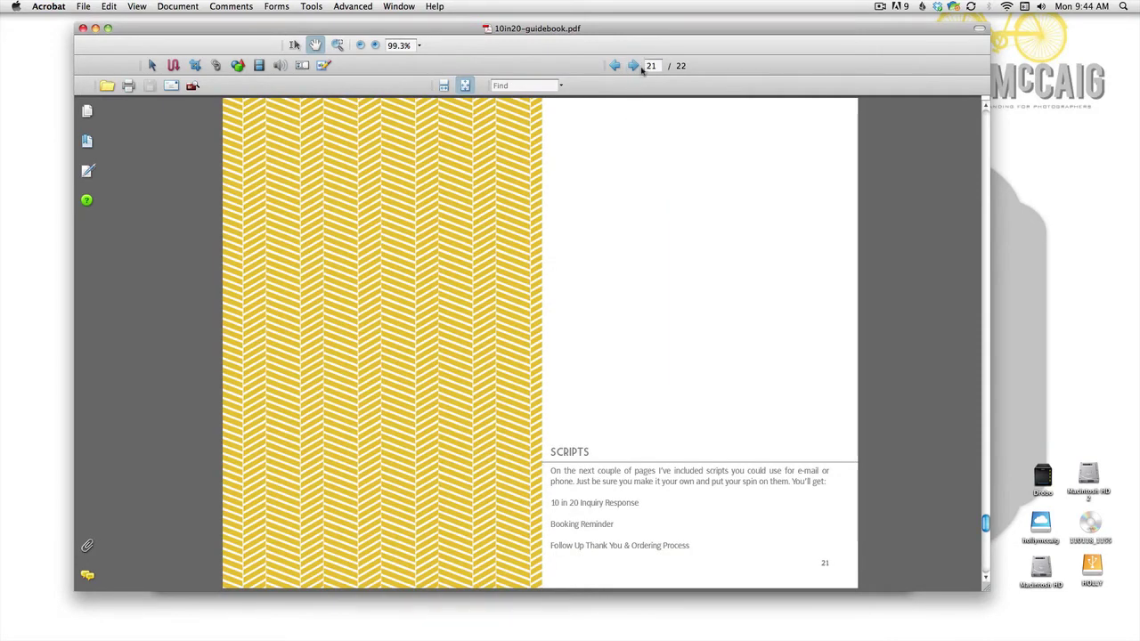
pyautogui.click(634, 66)
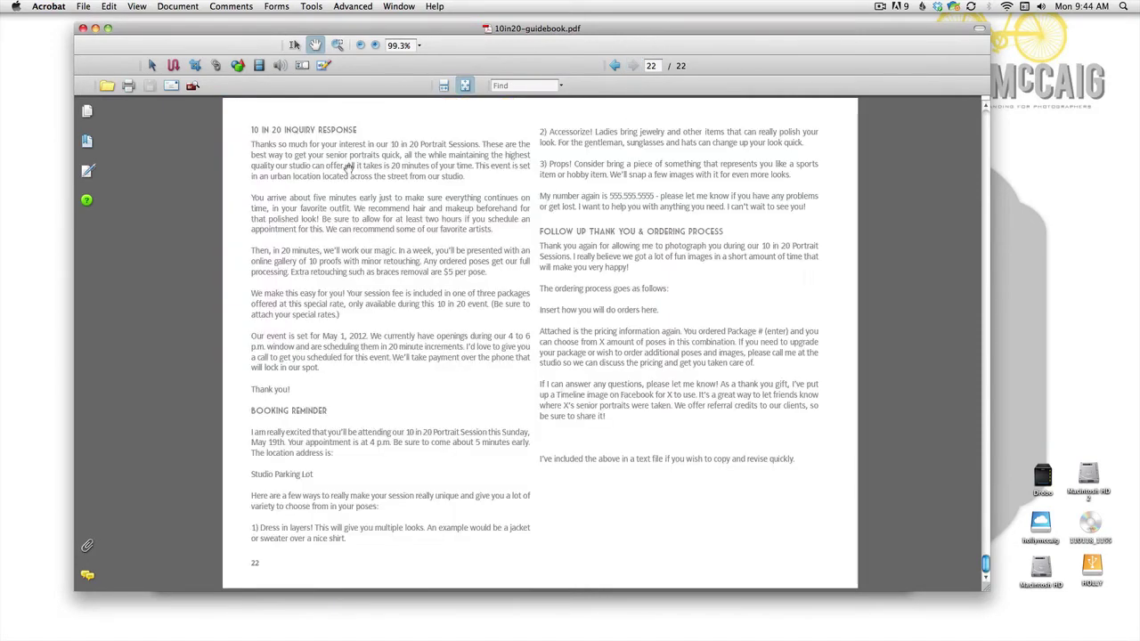
# Close the guidebook PDF and clear the Finder file selection
pyautogui.click(83, 29)
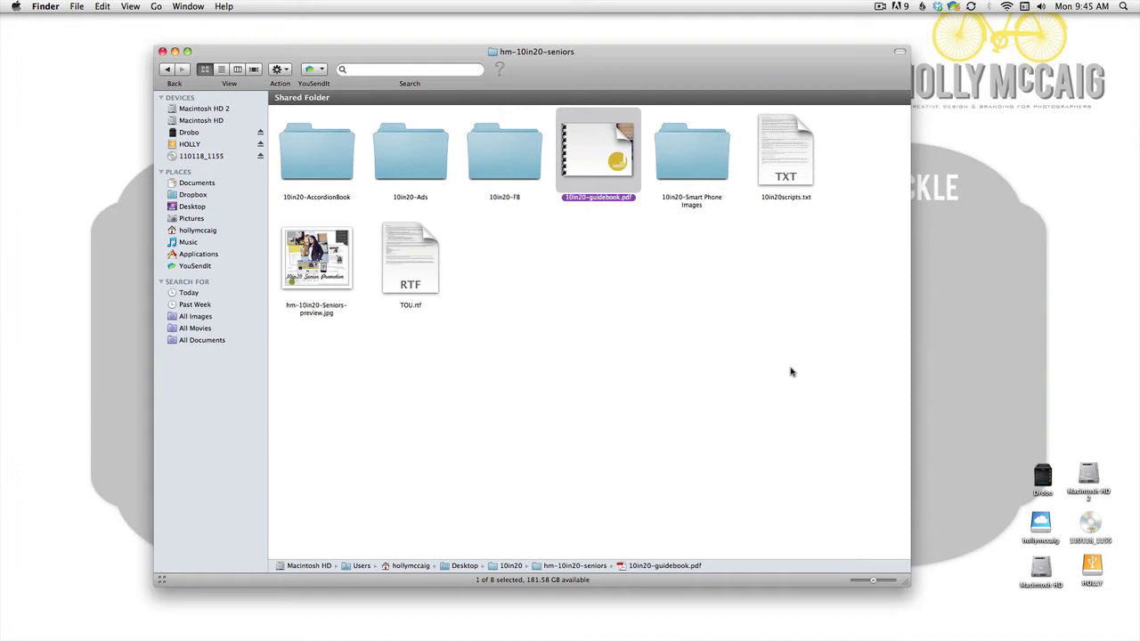
pyautogui.click(602, 232)
pyautogui.moveTo(597, 152)
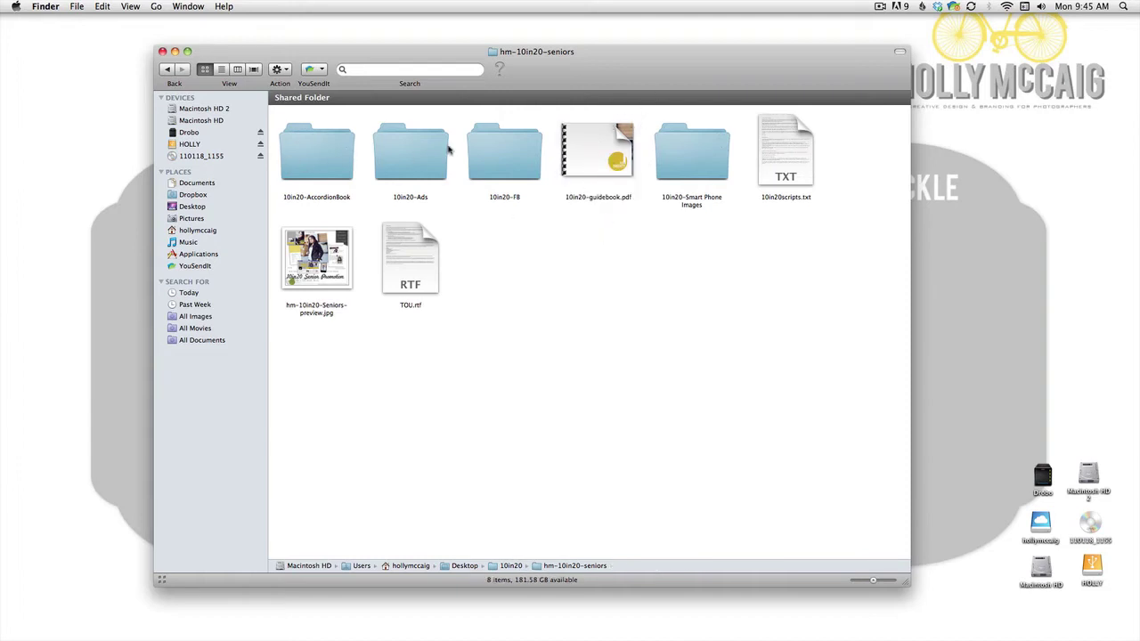
pyautogui.doubleClick(675, 144)
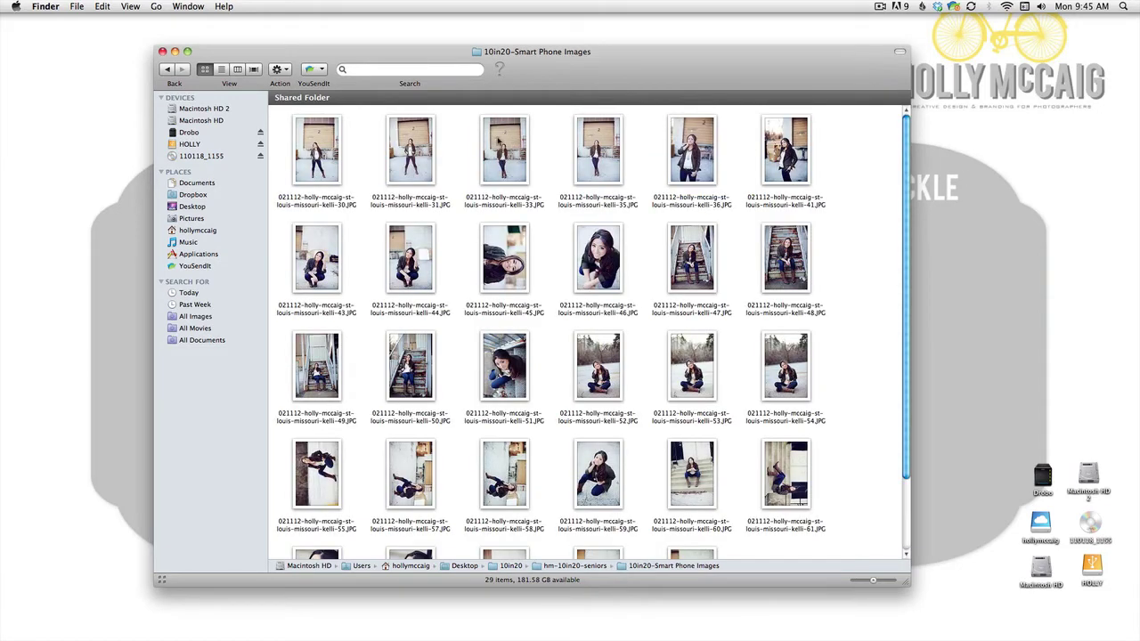
pyautogui.click(167, 71)
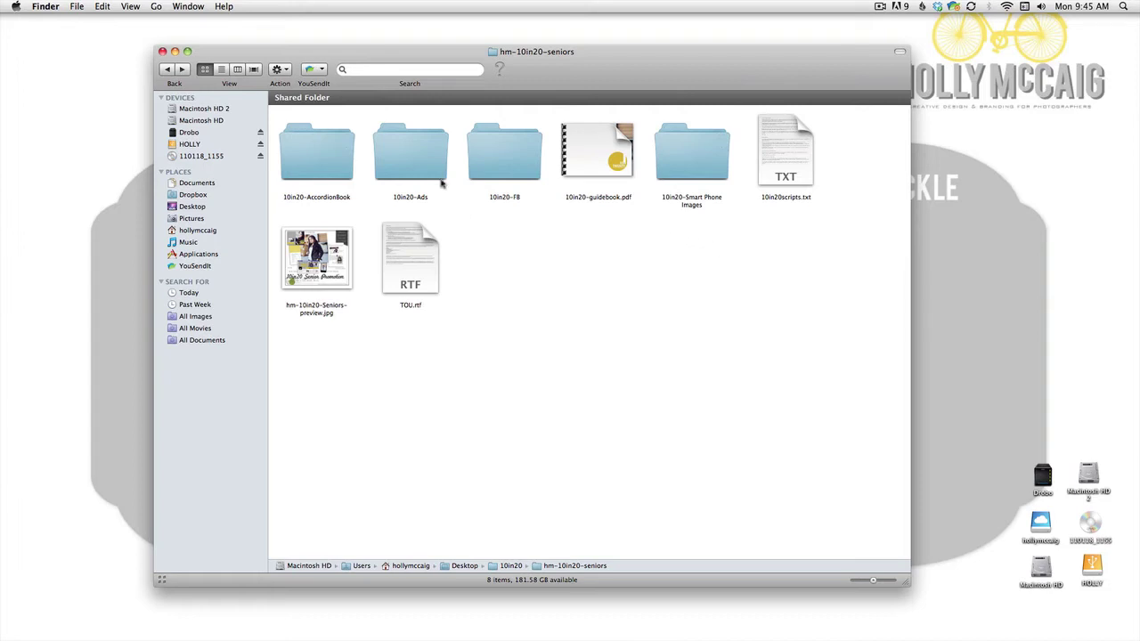
pyautogui.doubleClick(416, 154)
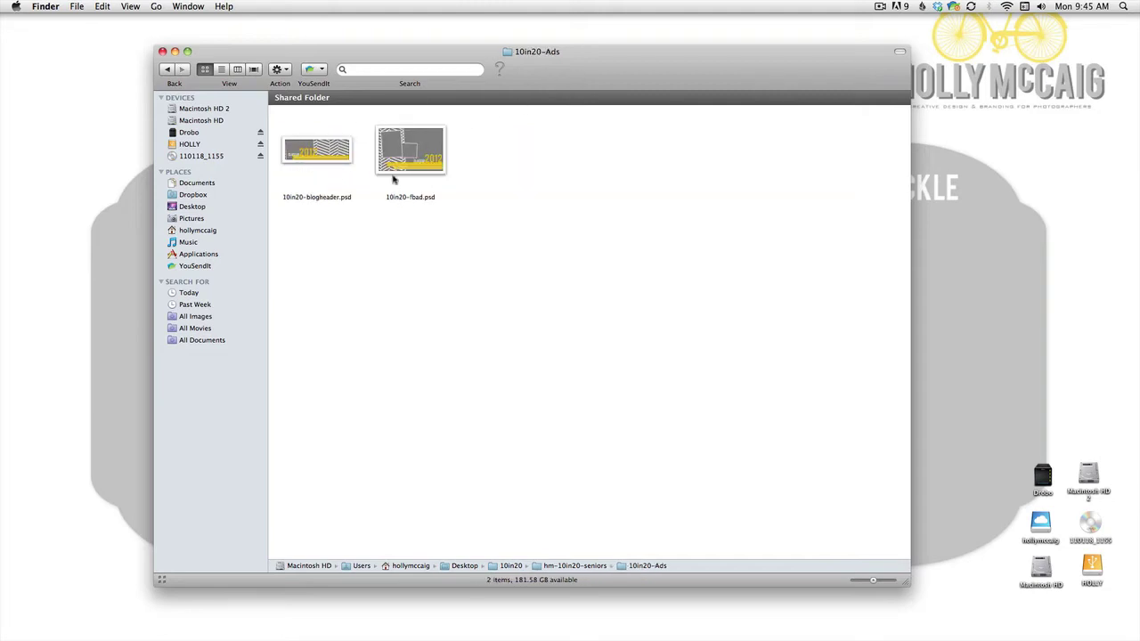
pyautogui.click(406, 167)
pyautogui.doubleClick(406, 167)
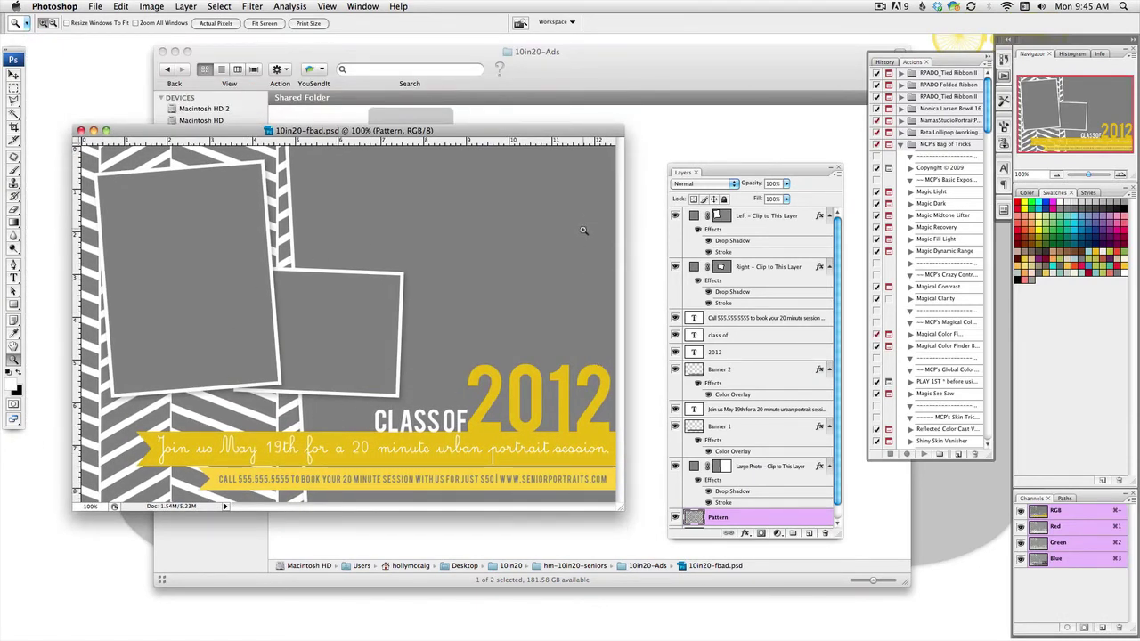
pyautogui.moveTo(535, 132); pyautogui.dragTo(537, 144)
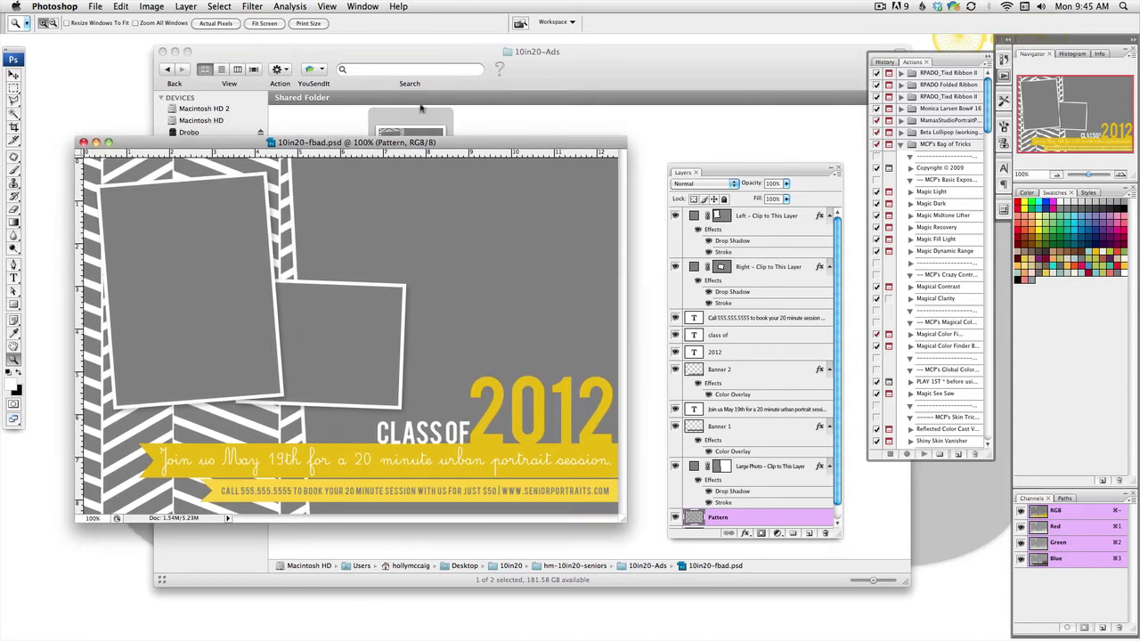
pyautogui.moveTo(429, 148); pyautogui.dragTo(426, 165)
pyautogui.press('super+w')
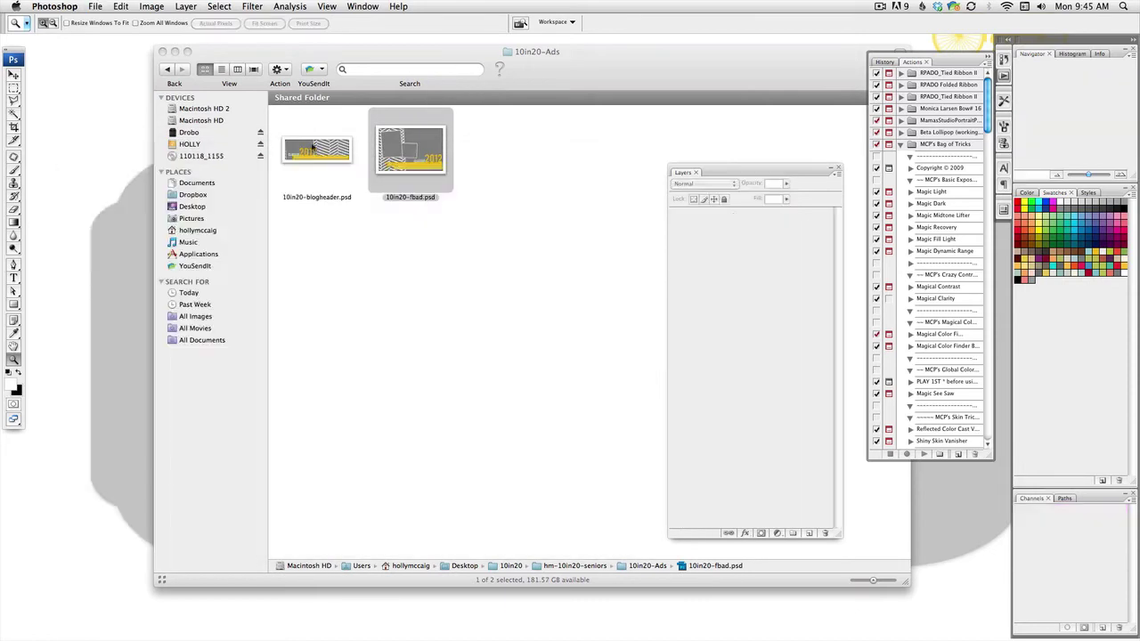
pyautogui.doubleClick(310, 147)
pyautogui.moveTo(371, 46)
pyautogui.mouseDown()
pyautogui.moveTo(403, 68)
pyautogui.moveTo(415, 171)
pyautogui.mouseUp()
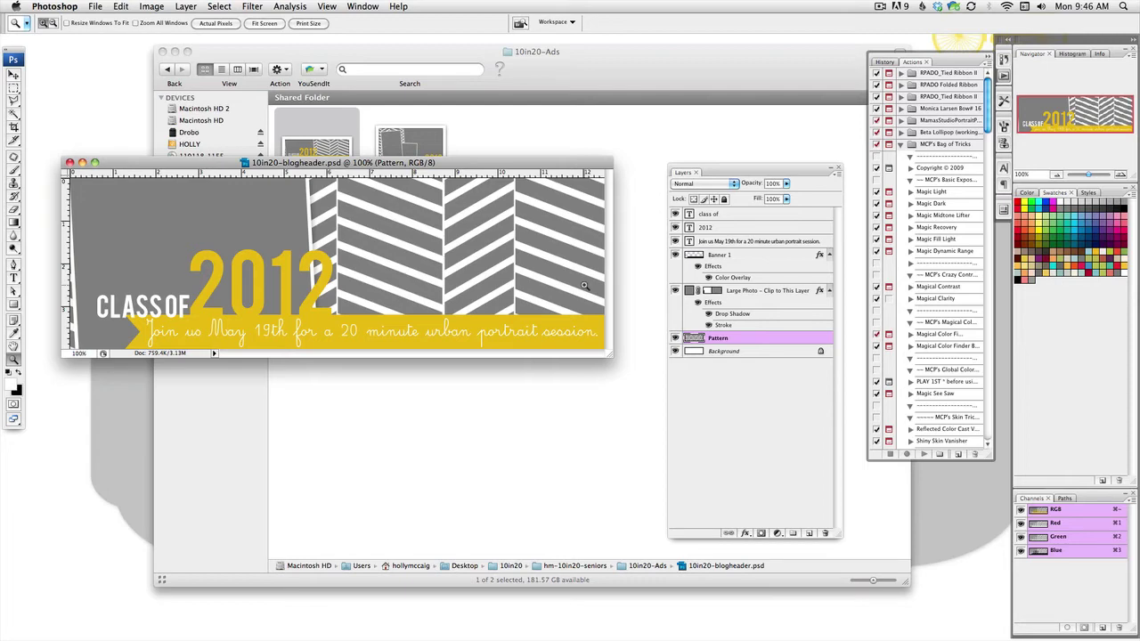
pyautogui.press('super+w')
# Open 10in20fbtimeline.psd from the 10in20-FB folder in Photoshop, review it, and close it
pyautogui.click(536, 70)
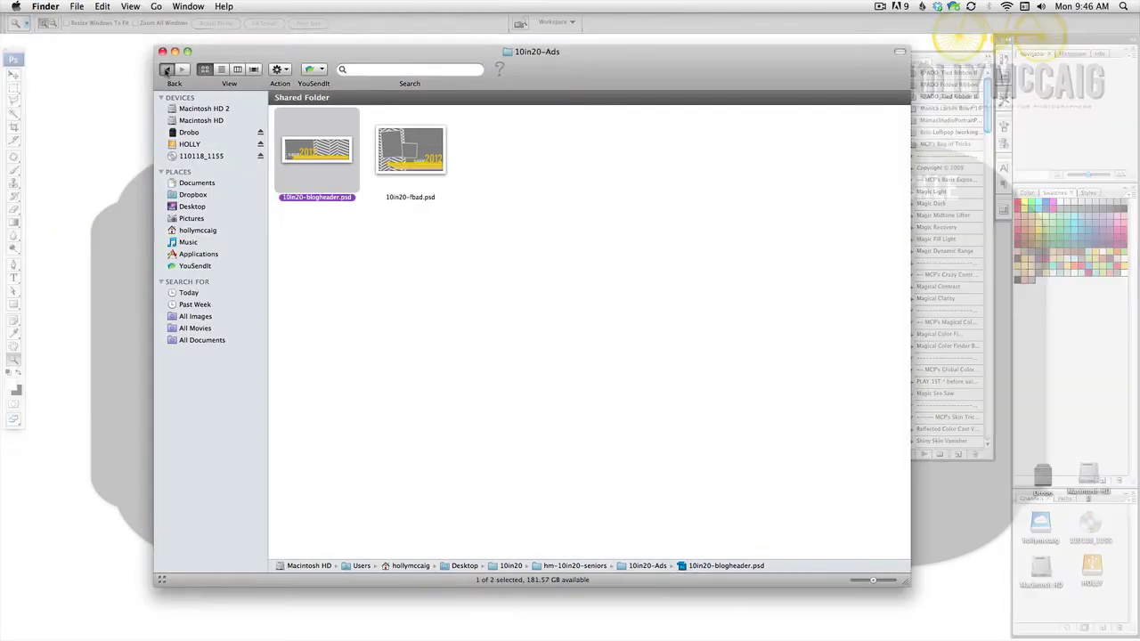
pyautogui.press('super+Up')
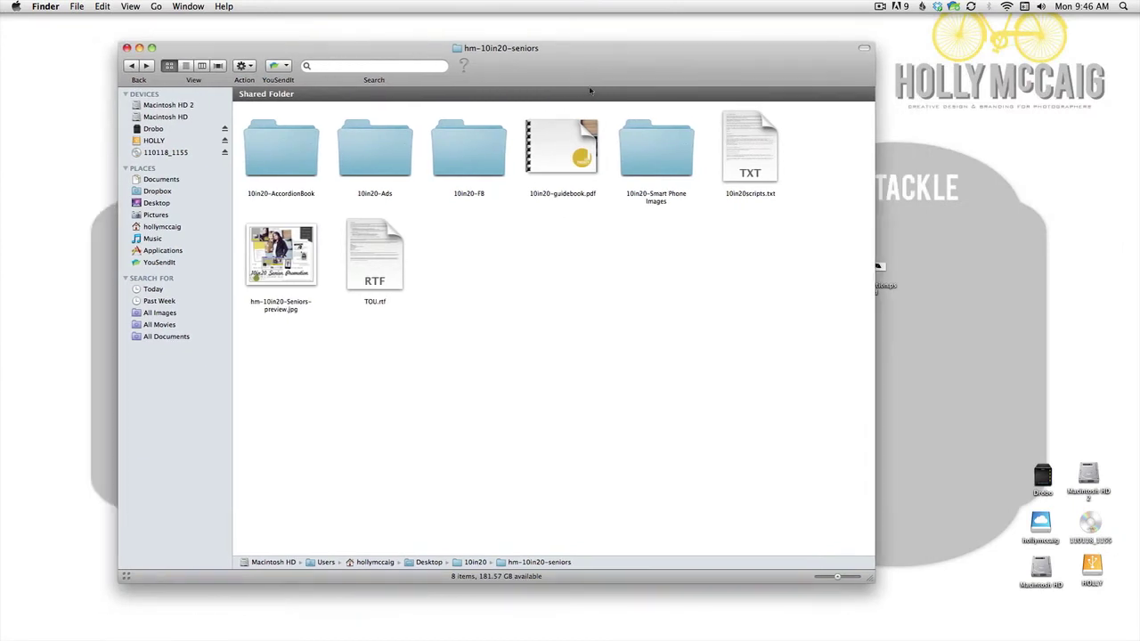
pyautogui.doubleClick(474, 169)
pyautogui.doubleClick(261, 153)
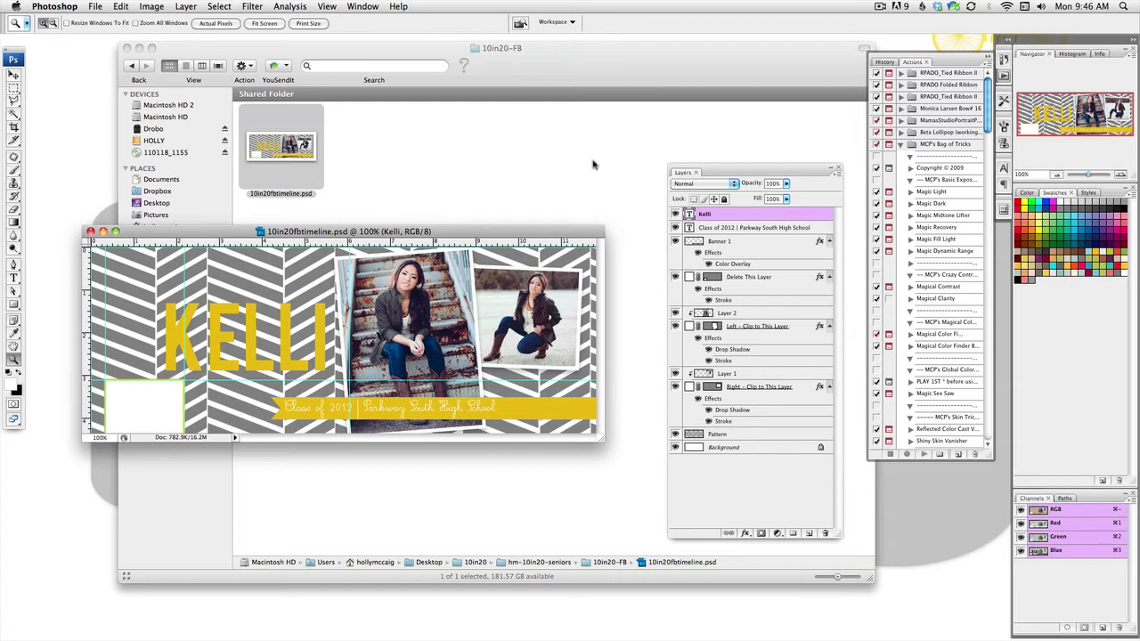
pyautogui.moveTo(519, 231); pyautogui.dragTo(526, 232)
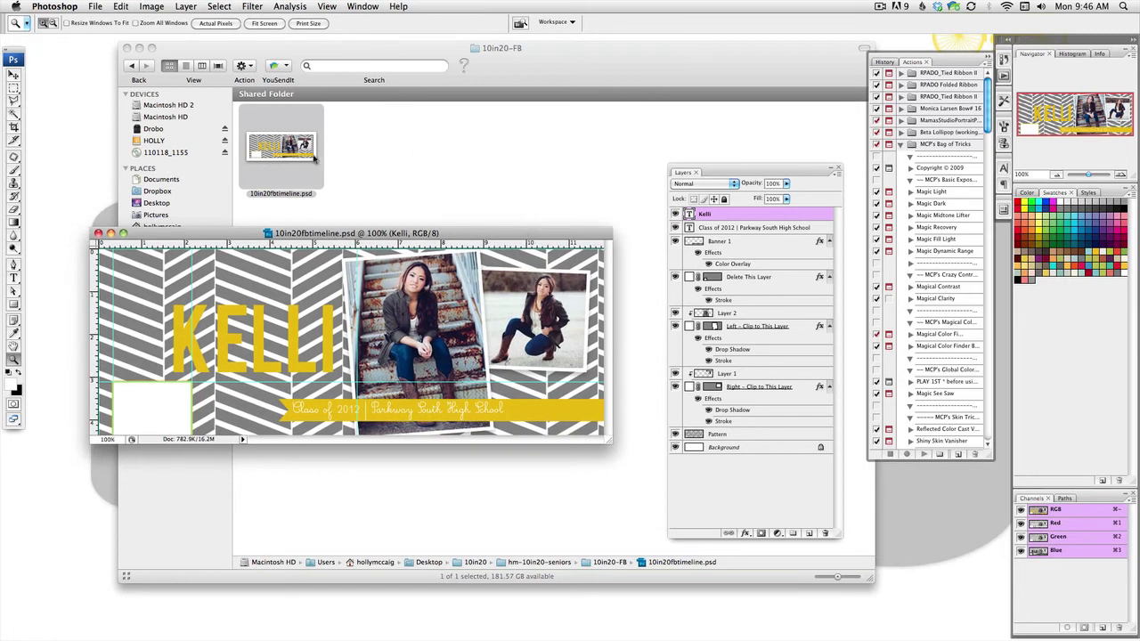
pyautogui.press('super+w')
# Return to the kit folder and open the 10in20-AccordionBook folder
pyautogui.click(131, 67)
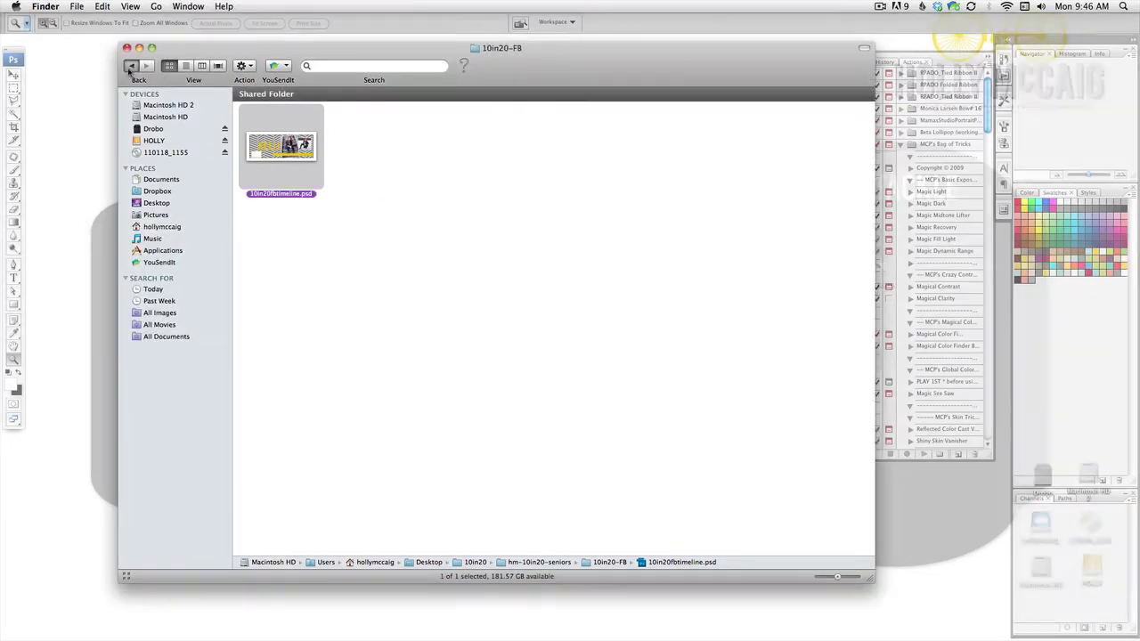
pyautogui.doubleClick(287, 156)
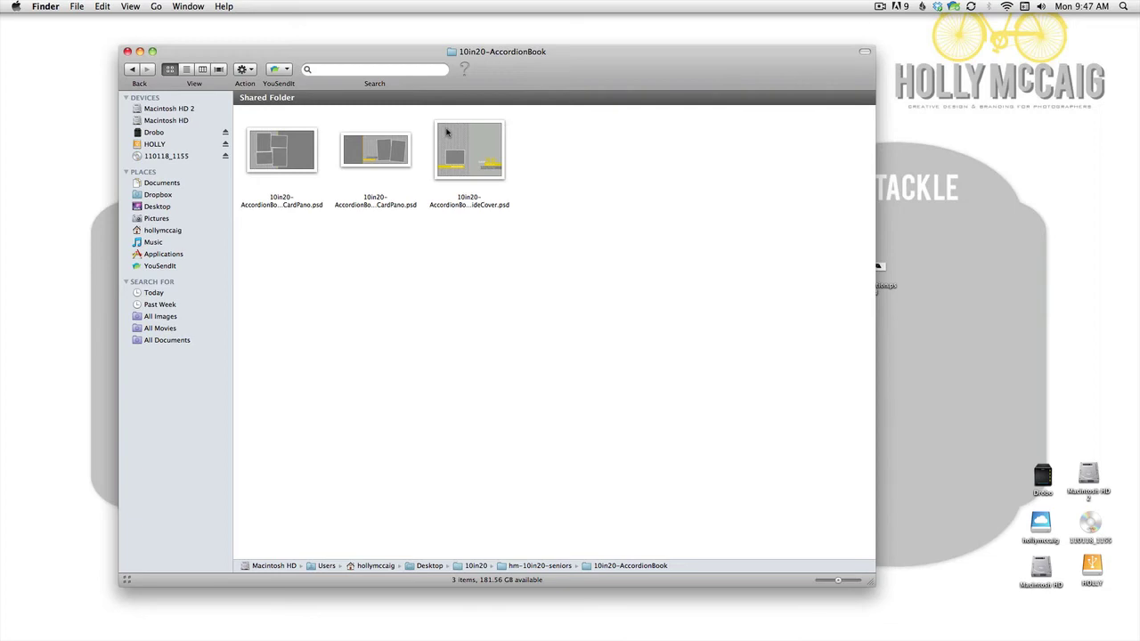
pyautogui.moveTo(526, 68); pyautogui.dragTo(563, 71)
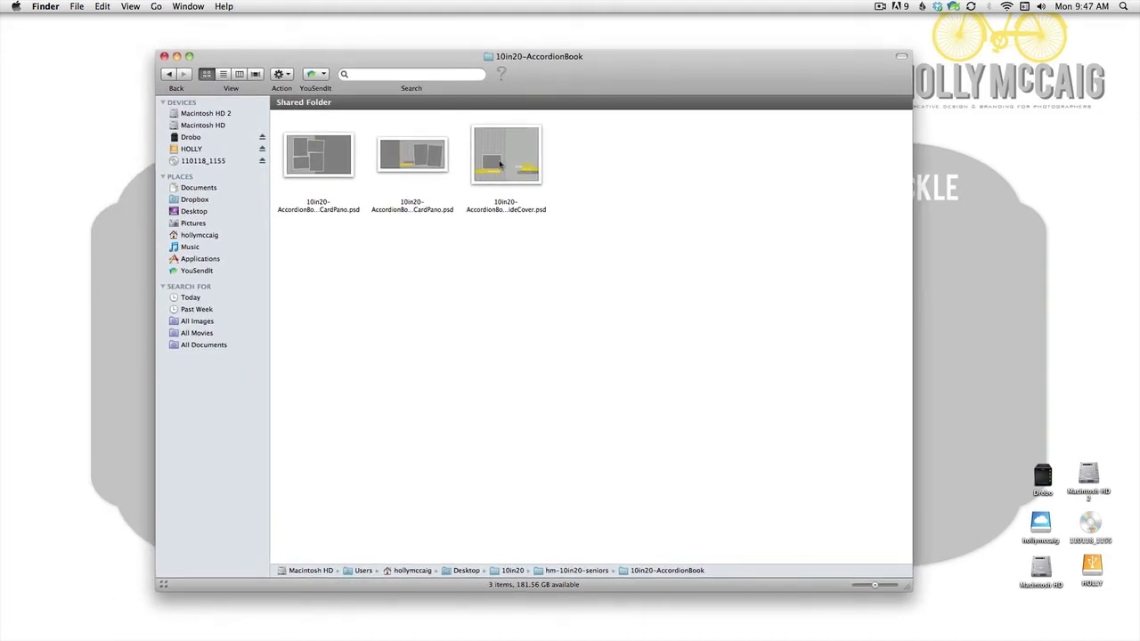
# Open the OutsideCover template and select its Photo and Back Photo clipping layers
pyautogui.doubleClick(503, 161)
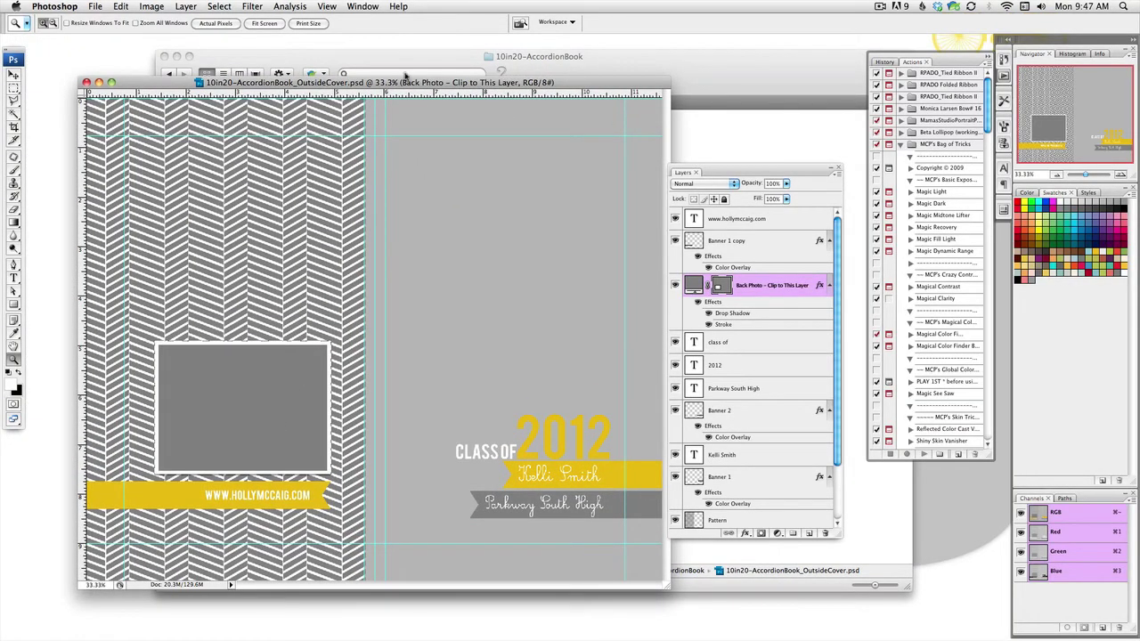
pyautogui.moveTo(392, 84); pyautogui.dragTo(380, 77)
pyautogui.click(15, 76)
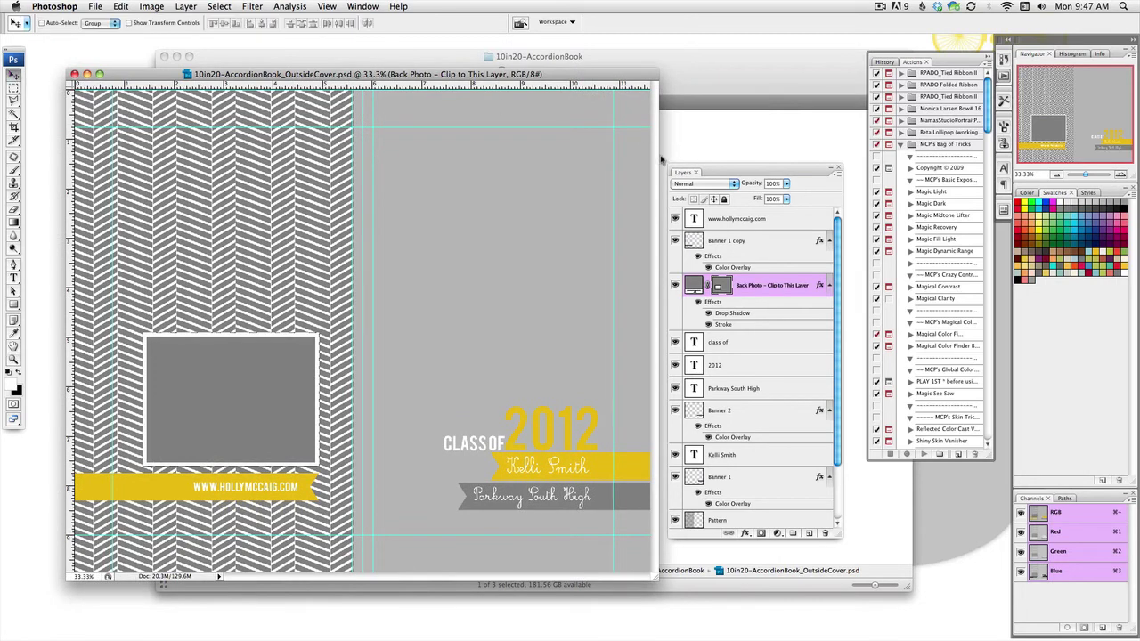
pyautogui.scroll(-3, 824, 320)
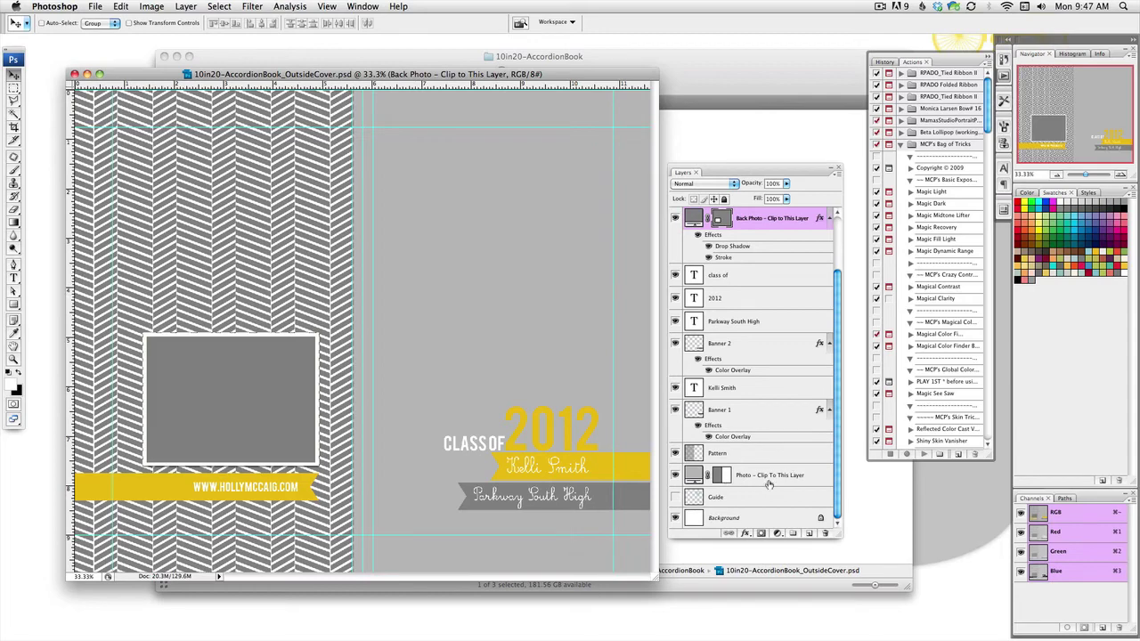
pyautogui.click(741, 481)
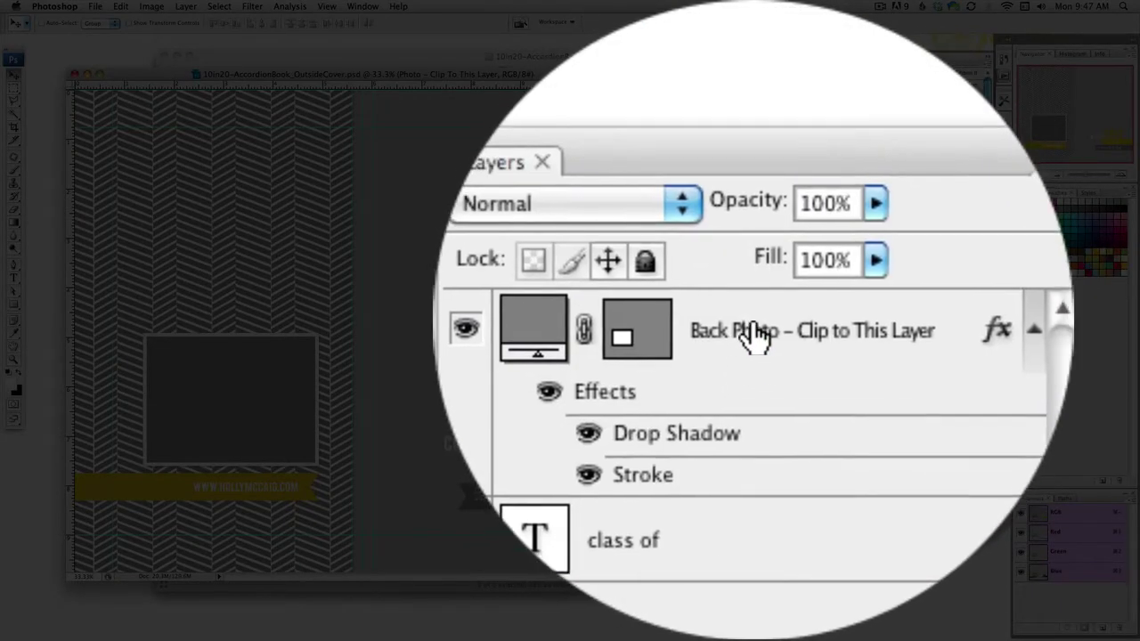
pyautogui.click(752, 337)
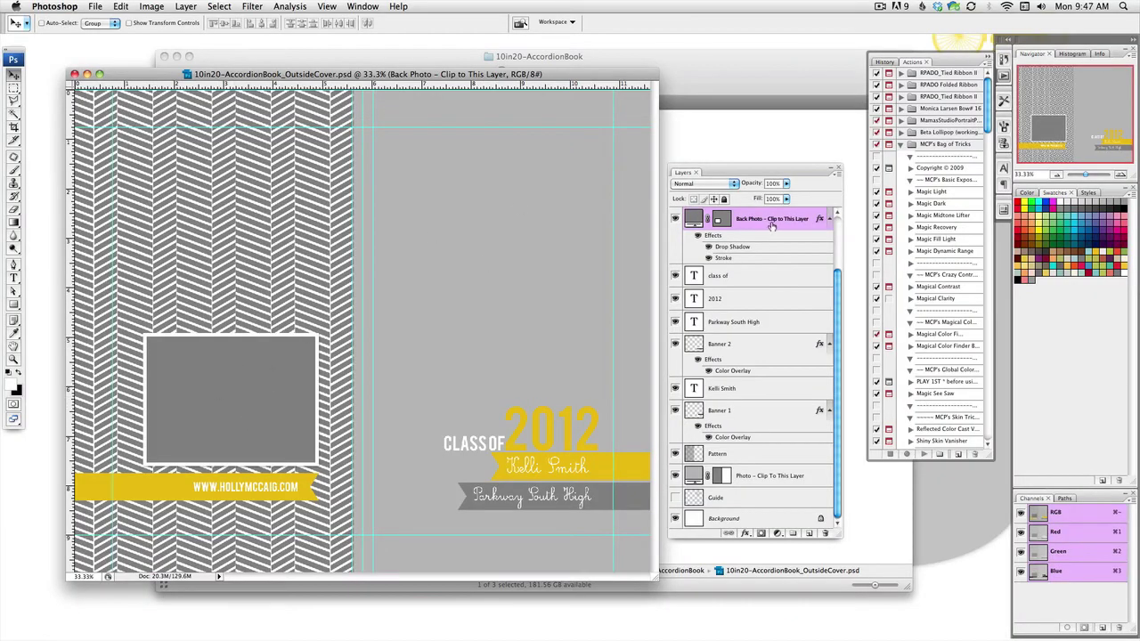
pyautogui.click(726, 87)
# Open kelli-55.JPG from the Images folder in Photoshop and zoom it out
pyautogui.click(224, 67)
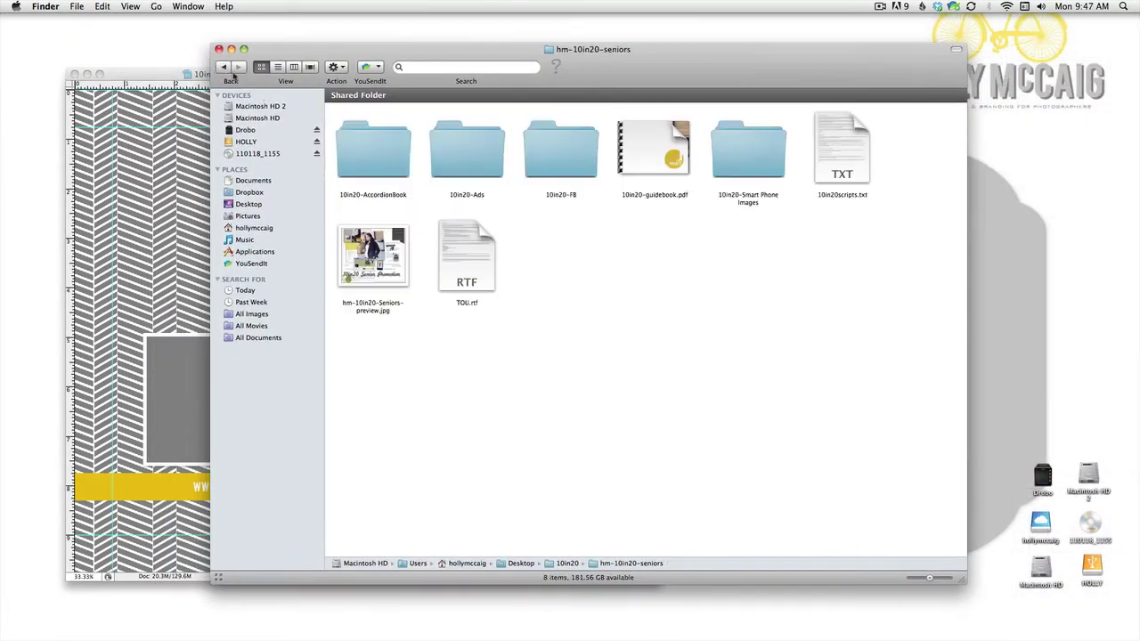
pyautogui.click(224, 67)
pyautogui.doubleClick(369, 158)
pyautogui.click(224, 67)
pyautogui.doubleClick(560, 152)
pyautogui.moveTo(677, 86); pyautogui.dragTo(781, 115)
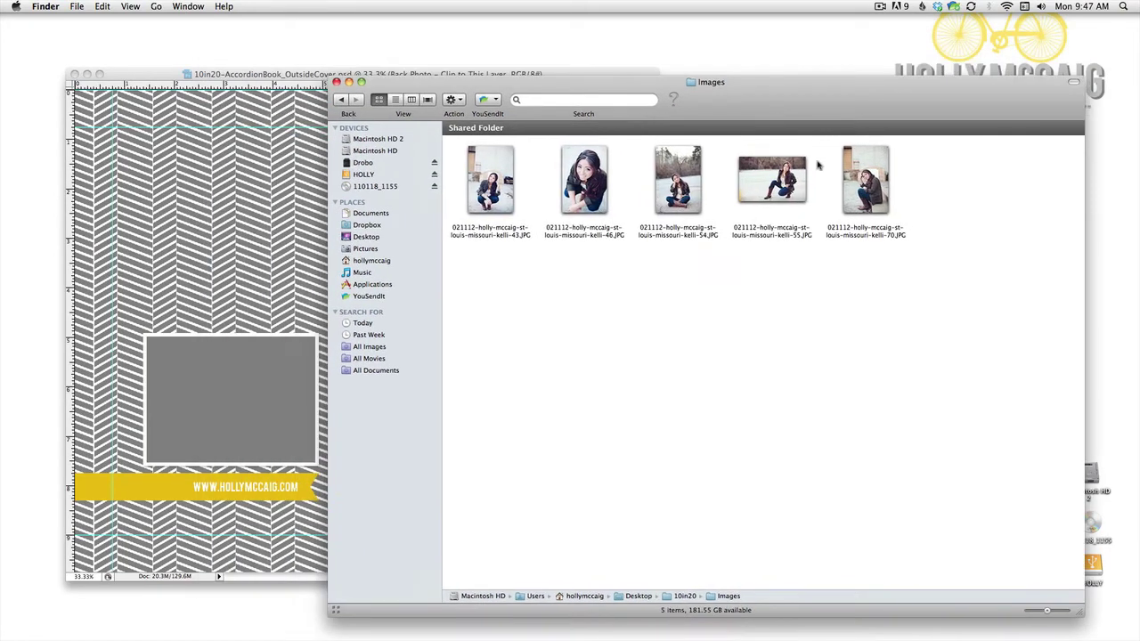
pyautogui.click(780, 192)
pyautogui.click(320, 225)
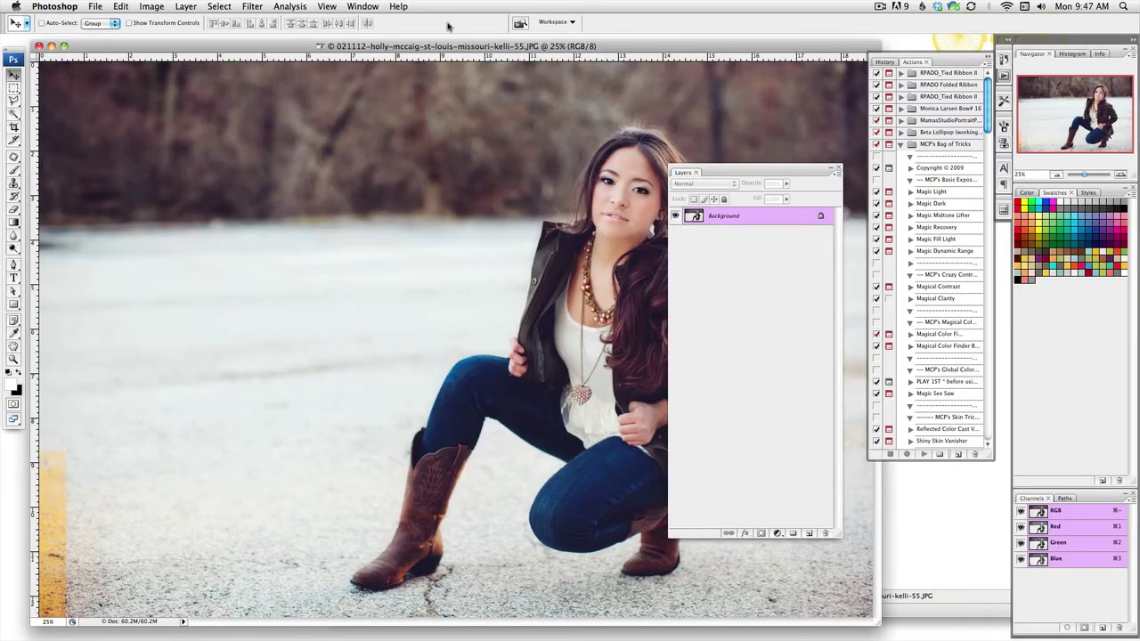
pyautogui.press('super+minus')
pyautogui.press('super+minus')
pyautogui.press('super+minus')
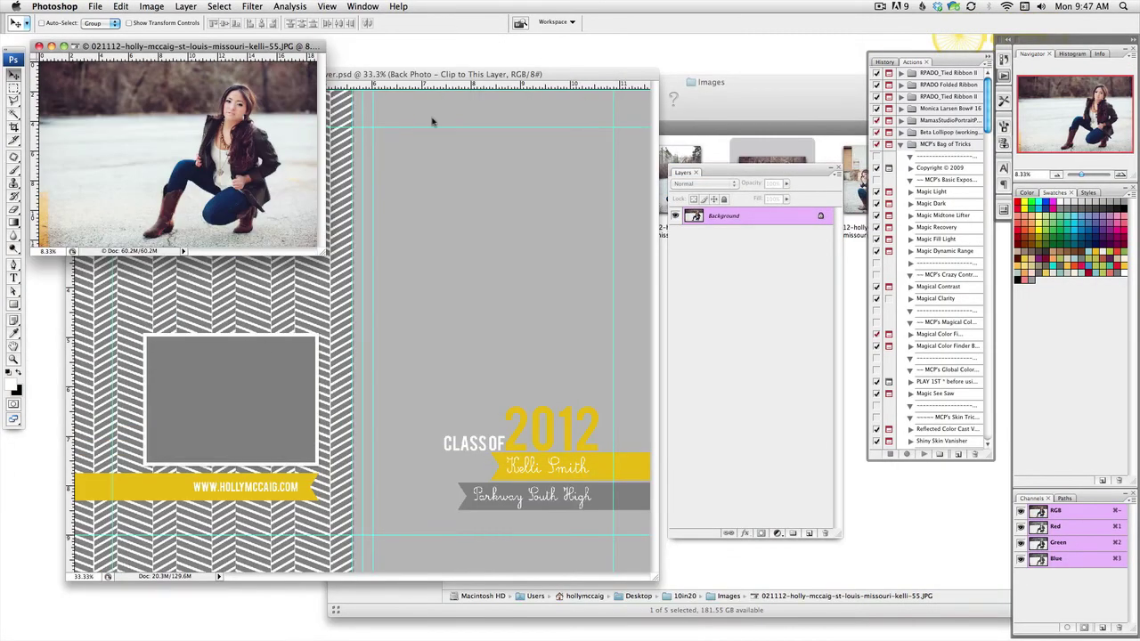
# Drag the kelli-55 portrait into the cover template as Layer 1
pyautogui.moveTo(425, 77); pyautogui.dragTo(448, 90)
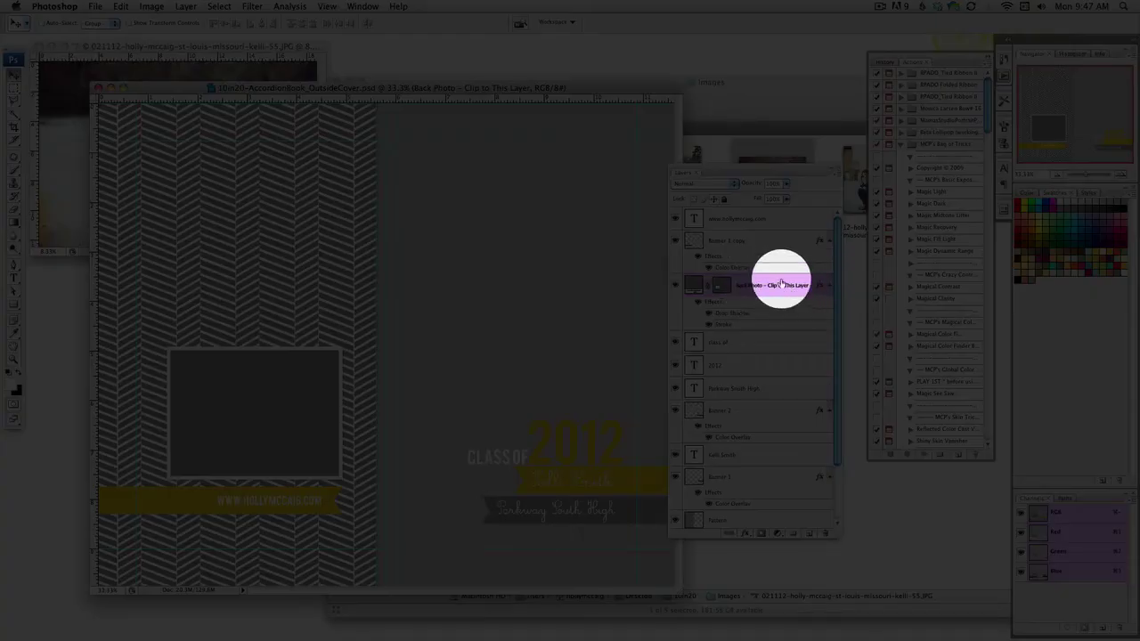
pyautogui.click(296, 68)
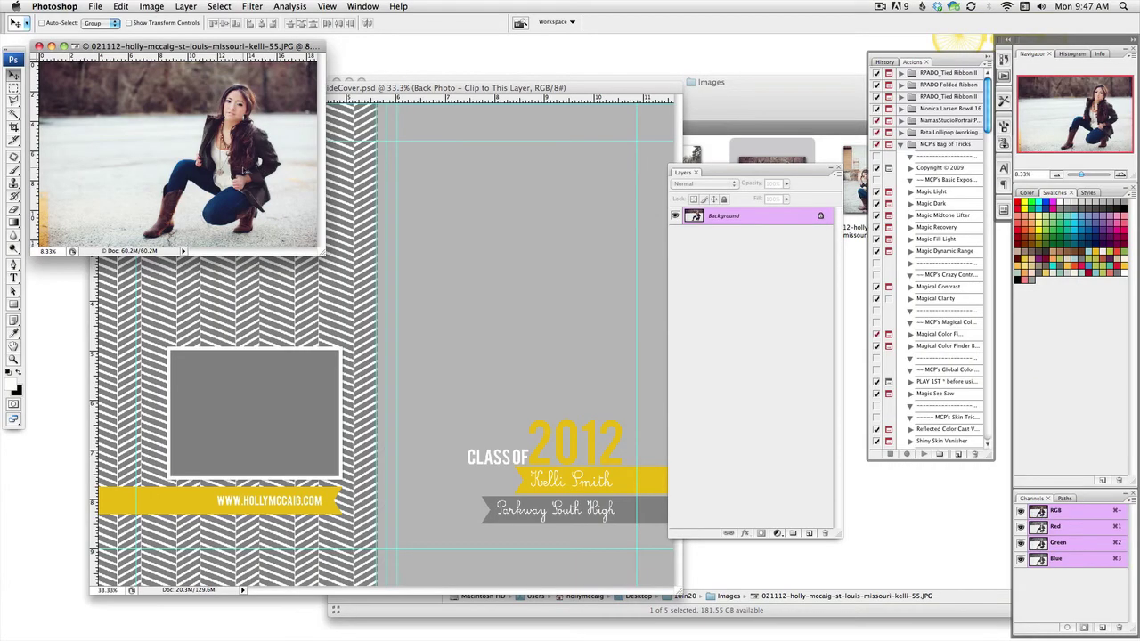
pyautogui.moveTo(247, 171); pyautogui.dragTo(383, 436)
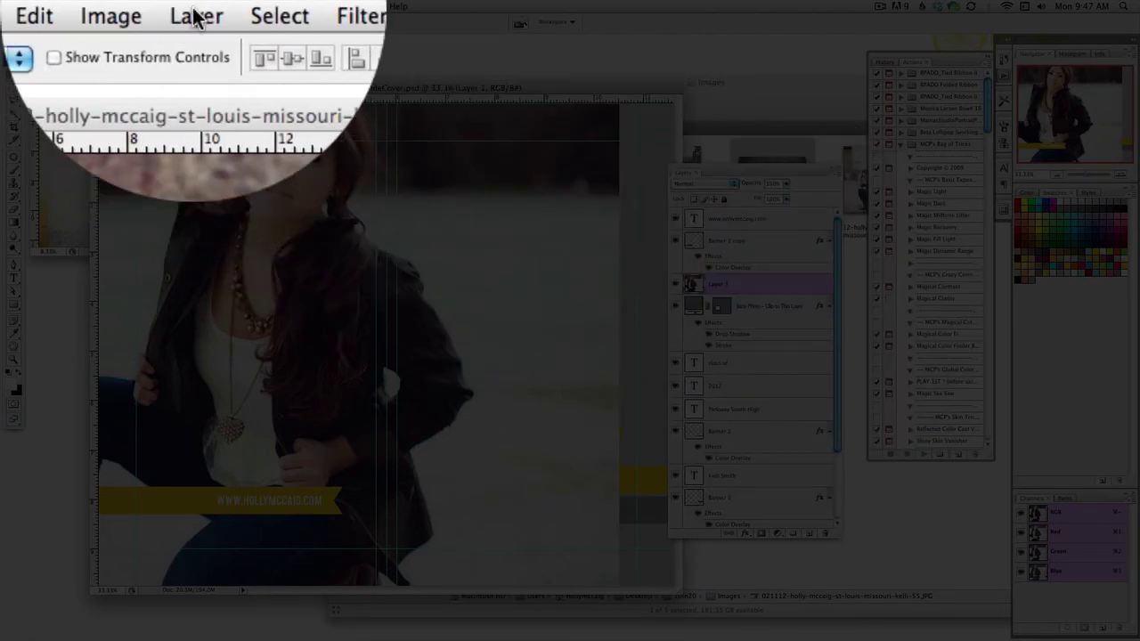
# Clip Layer 1 into the Back Photo frame with Create Clipping Mask
pyautogui.click(186, 7)
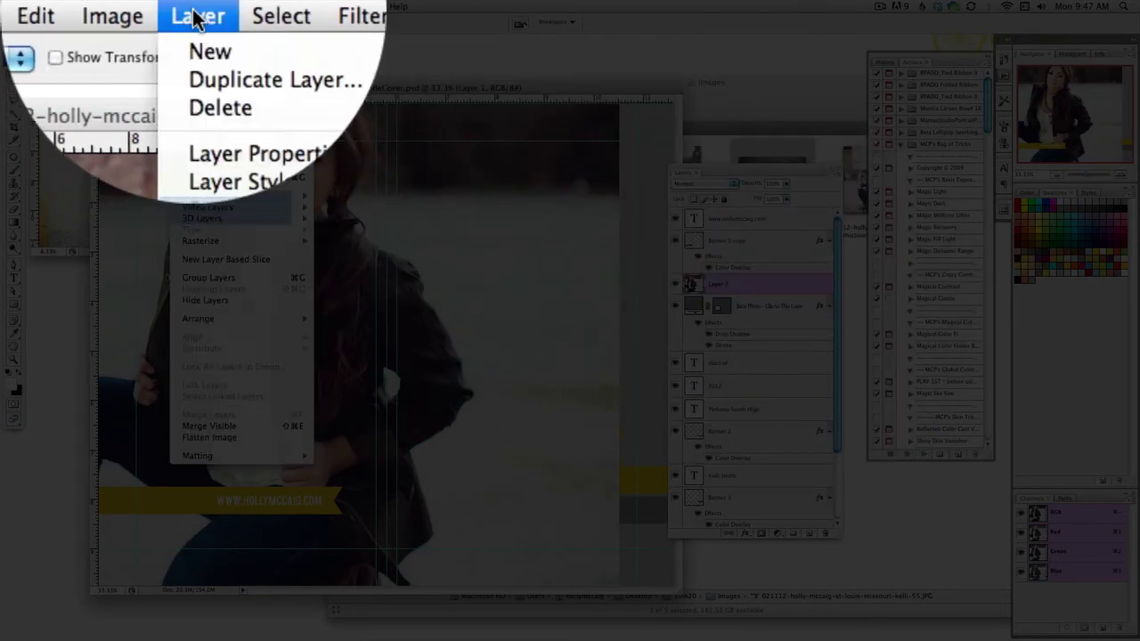
pyautogui.click(200, 176)
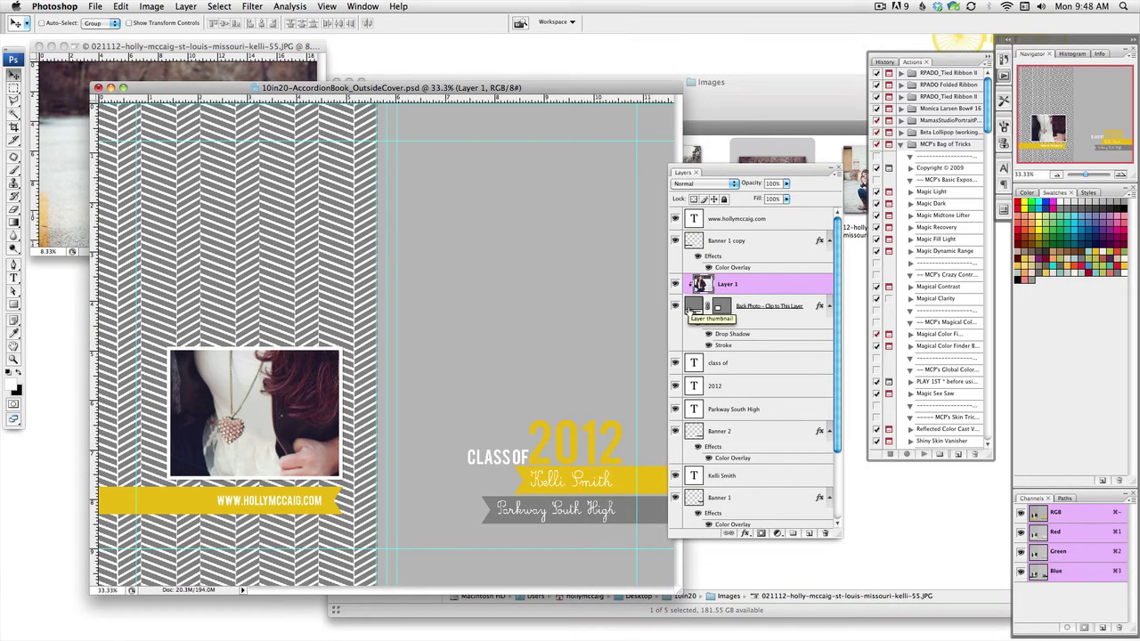
pyautogui.click(125, 6)
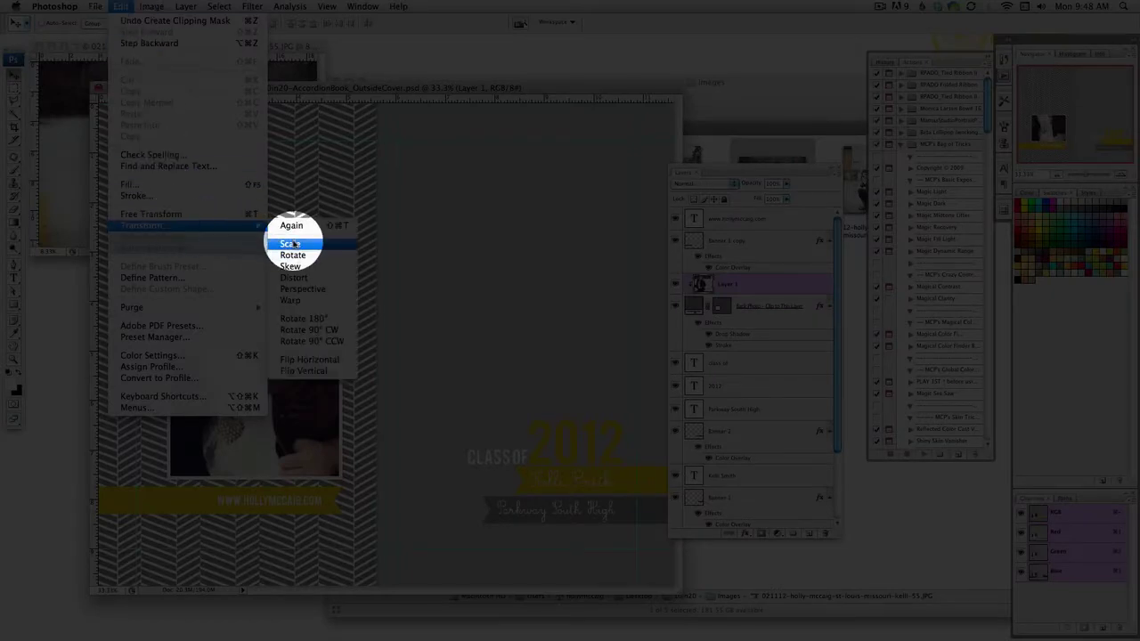
# Scale the kelli-55 portrait to about 20% so the crouching figure fits the frame
pyautogui.click(292, 244)
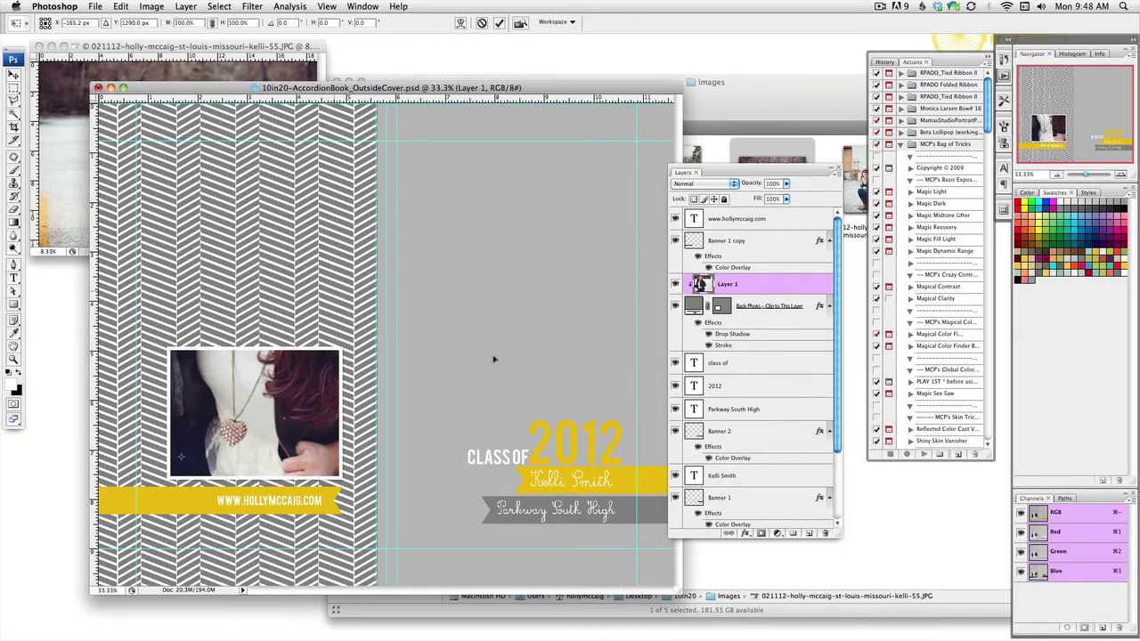
pyautogui.moveTo(493, 359)
pyautogui.mouseDown()
pyautogui.moveTo(389, 242)
pyautogui.moveTo(172, 156)
pyautogui.moveTo(376, 254)
pyautogui.moveTo(337, 376)
pyautogui.mouseUp()
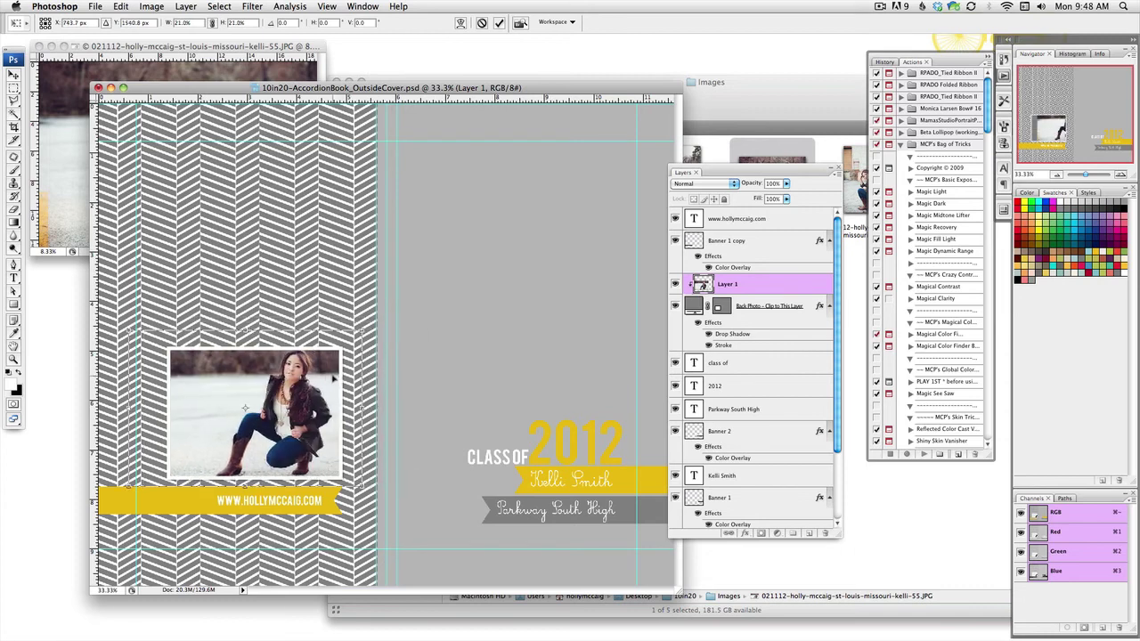
pyautogui.moveTo(369, 486); pyautogui.dragTo(353, 480)
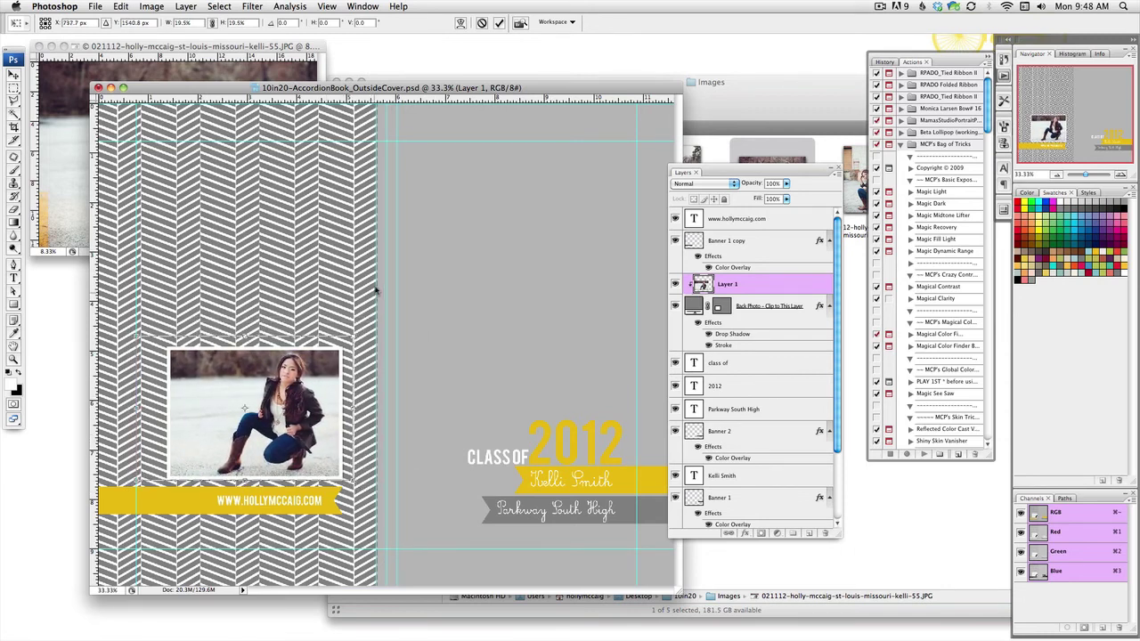
pyautogui.press('Return')
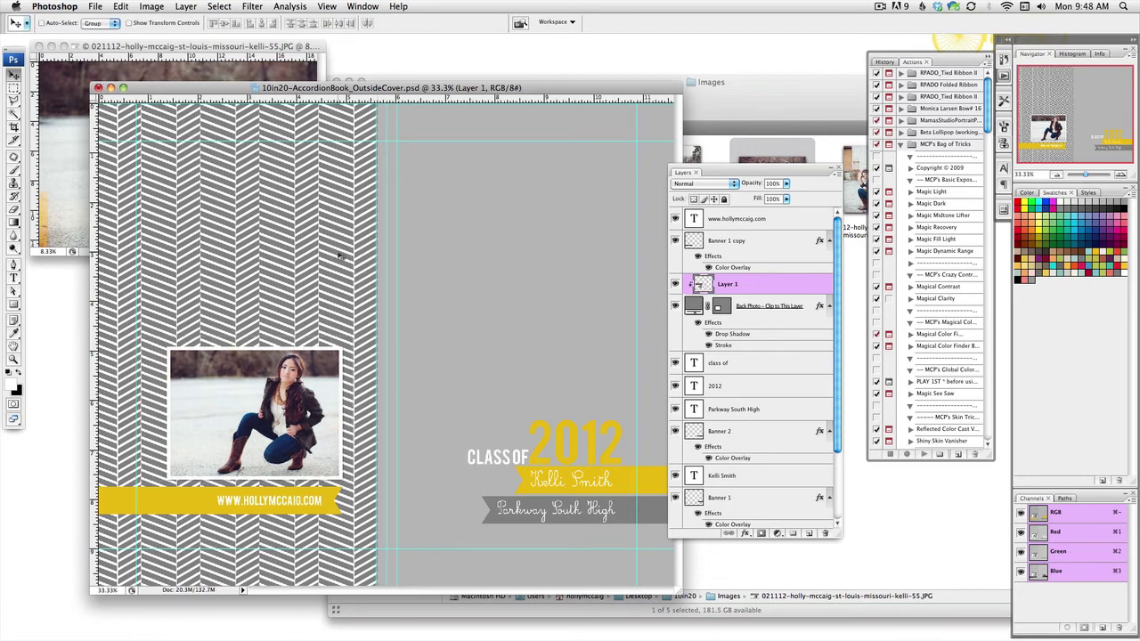
# Give the Banner 1 copy layer a dark brown 4c3b3f Color Overlay
pyautogui.doubleClick(691, 245)
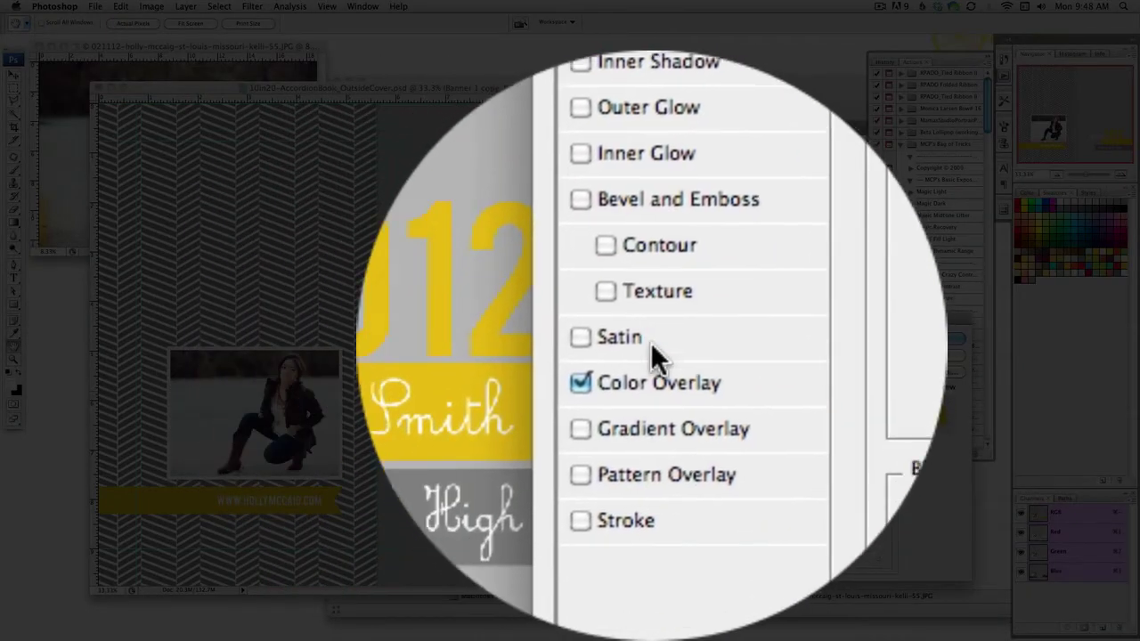
pyautogui.click(679, 350)
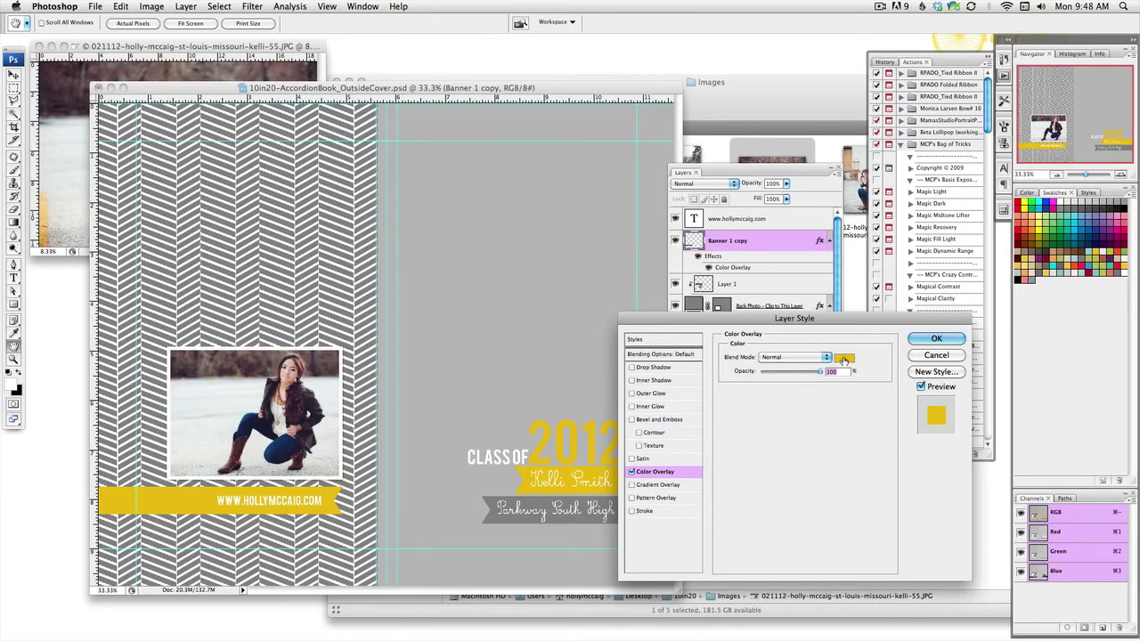
pyautogui.click(844, 357)
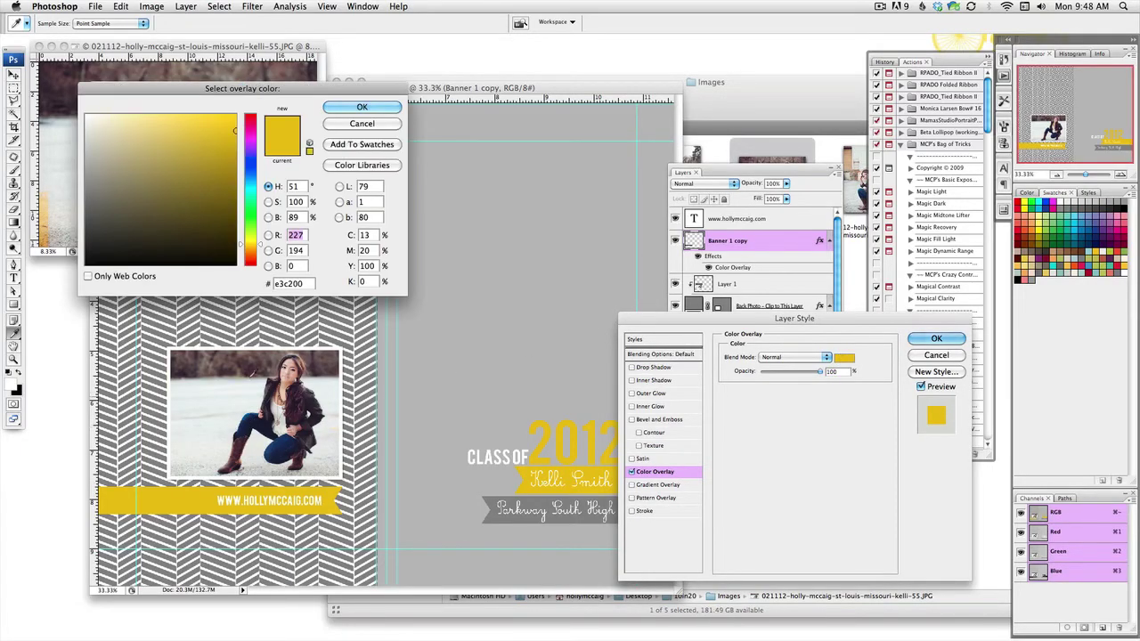
pyautogui.click(303, 396)
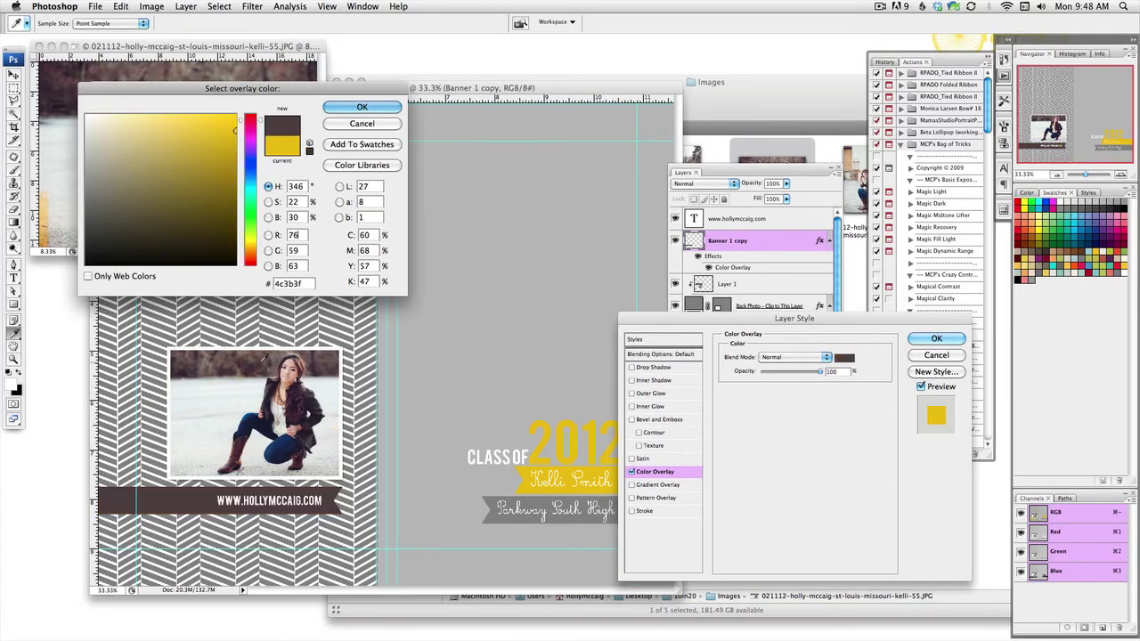
pyautogui.click(364, 107)
pyautogui.click(935, 335)
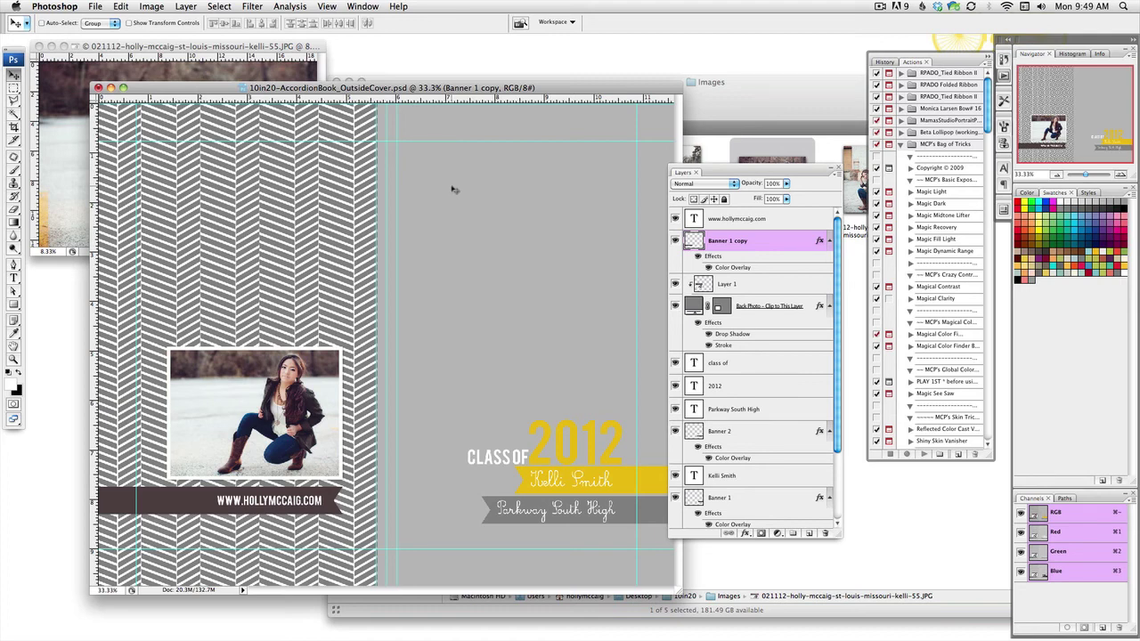
# Close the cover template and photo documents without saving changes
pyautogui.press('super+w')
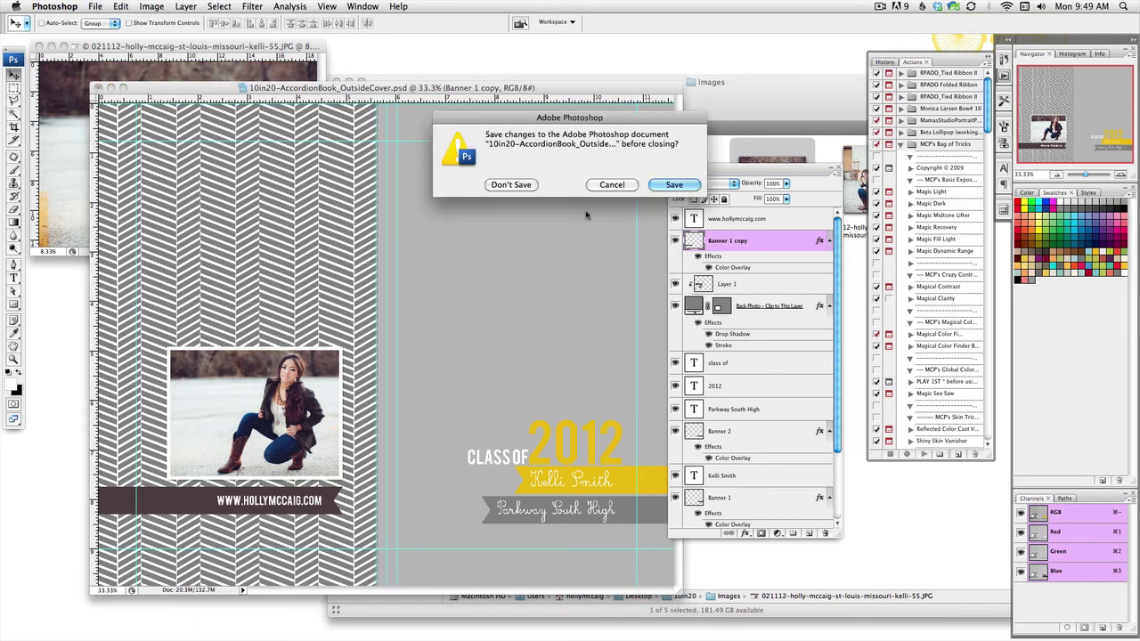
pyautogui.press('super+d')
pyautogui.press('super+w')
# Open 10in20scripts.txt from the hm-10in20-seniors folder in Finder
pyautogui.click(338, 98)
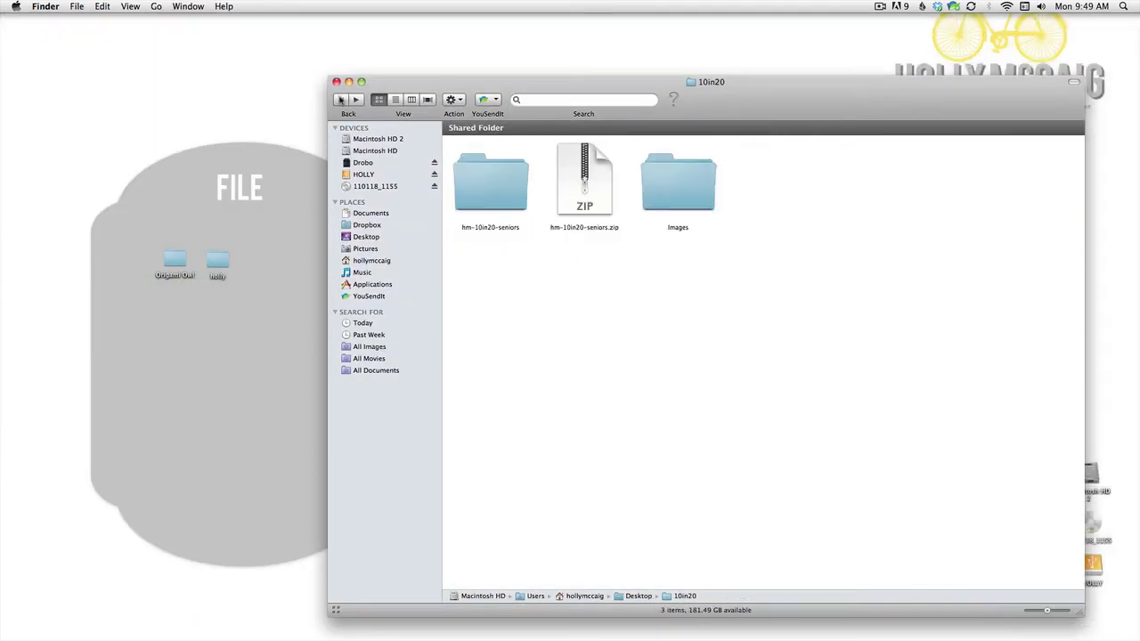
pyautogui.doubleClick(486, 171)
pyautogui.moveTo(768, 105); pyautogui.dragTo(579, 65)
pyautogui.doubleClick(762, 143)
pyautogui.moveTo(383, 49); pyautogui.dragTo(408, 157)
# Enlarge the scripts window, read through the scripts, and close the file
pyautogui.moveTo(445, 411); pyautogui.dragTo(605, 608)
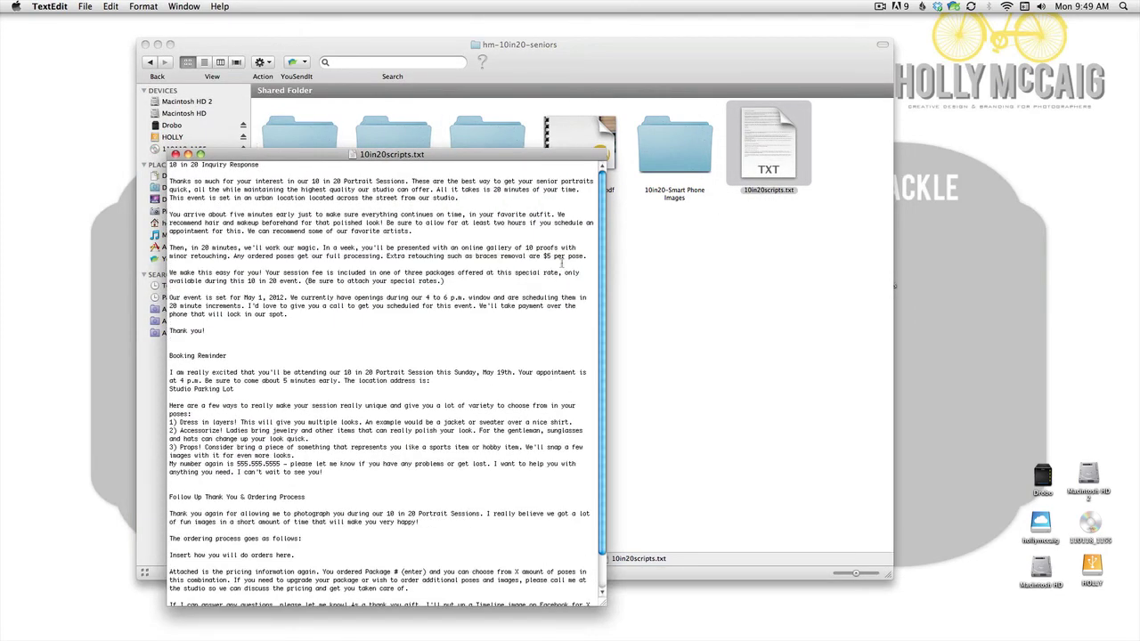
pyautogui.scroll(-3, 590, 365)
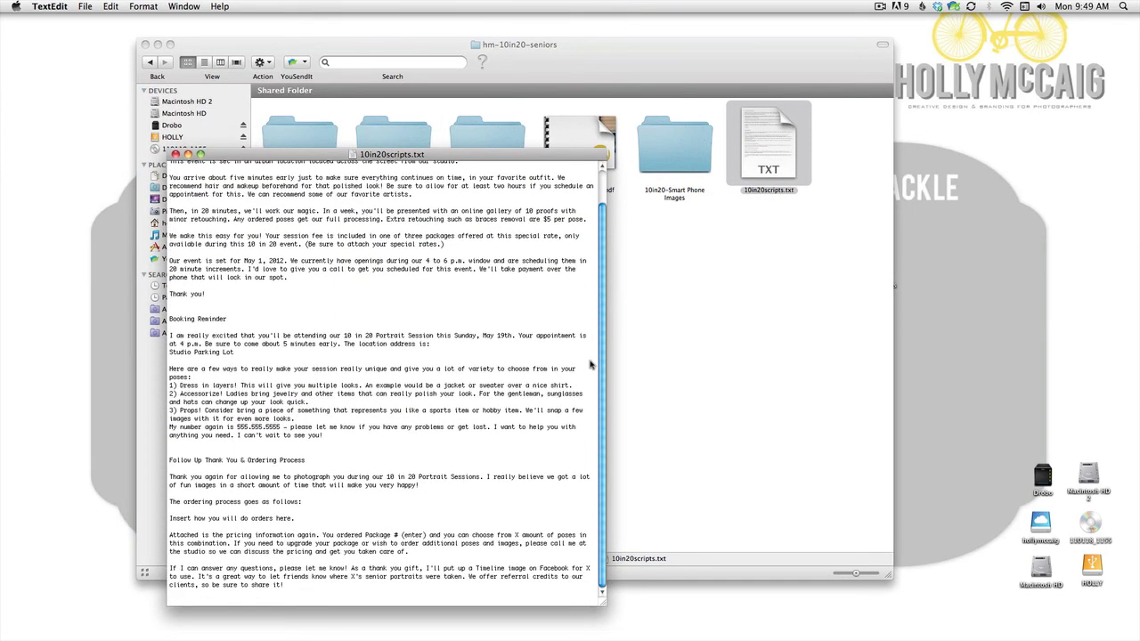
pyautogui.scroll(3, 590, 364)
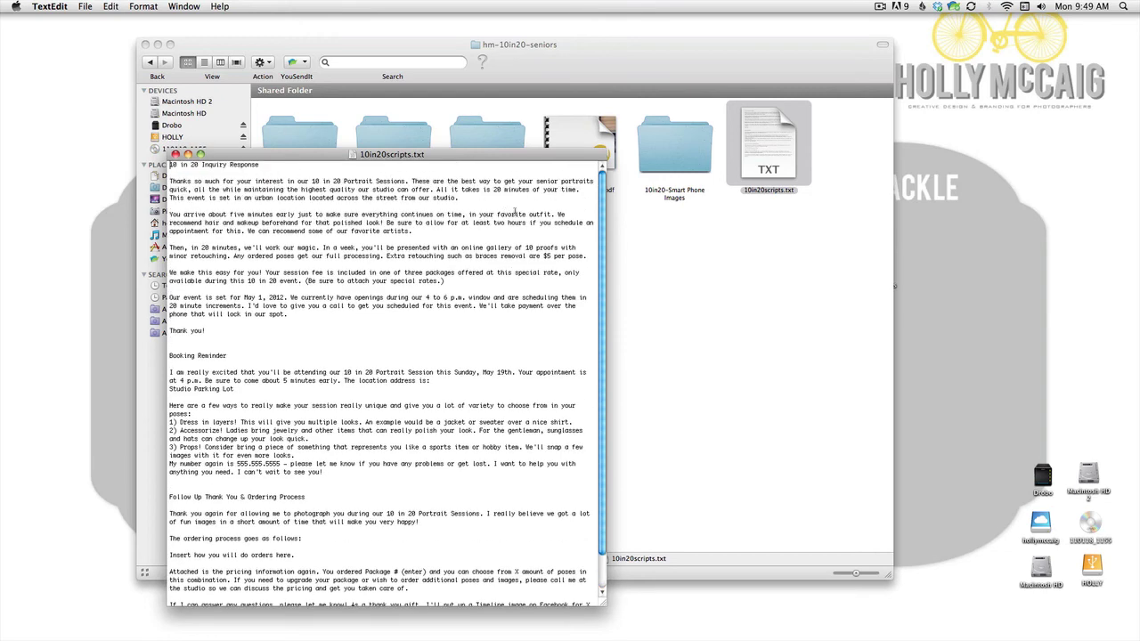
pyautogui.press('super+w')
# Open TOU.rtf and select its terms text, including the fonts line and At Two Pear Designs section
pyautogui.click(655, 283)
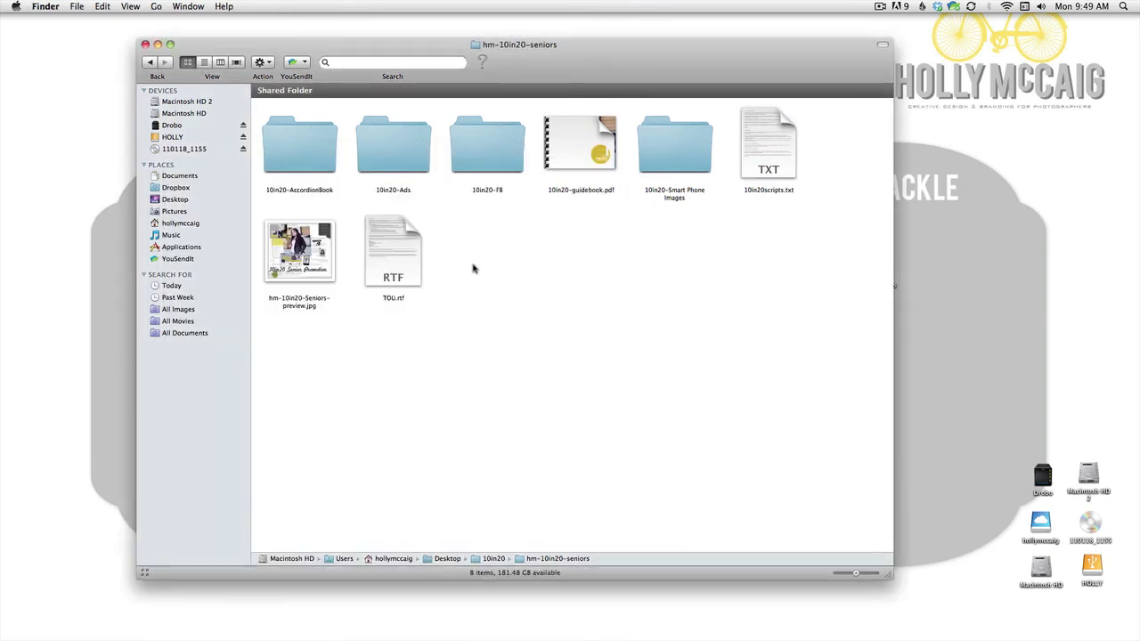
pyautogui.doubleClick(385, 251)
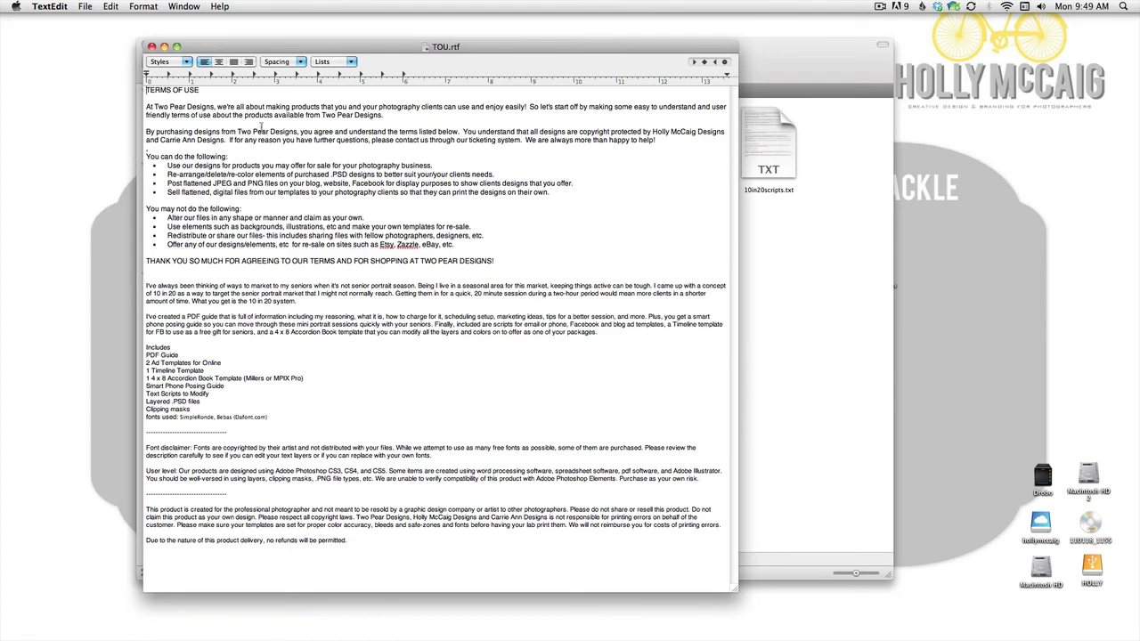
pyautogui.moveTo(264, 127)
pyautogui.mouseDown()
pyautogui.moveTo(474, 326)
pyautogui.moveTo(261, 118)
pyautogui.mouseUp()
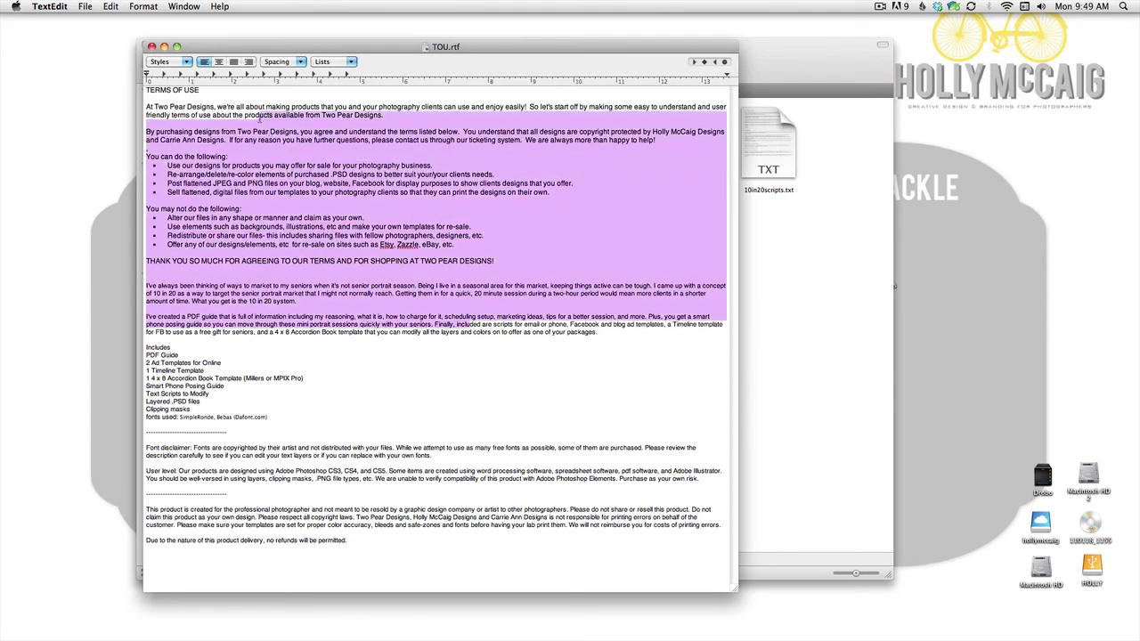
pyautogui.moveTo(174, 417); pyautogui.dragTo(249, 417)
pyautogui.moveTo(355, 100); pyautogui.dragTo(361, 213)
pyautogui.press('super+q')
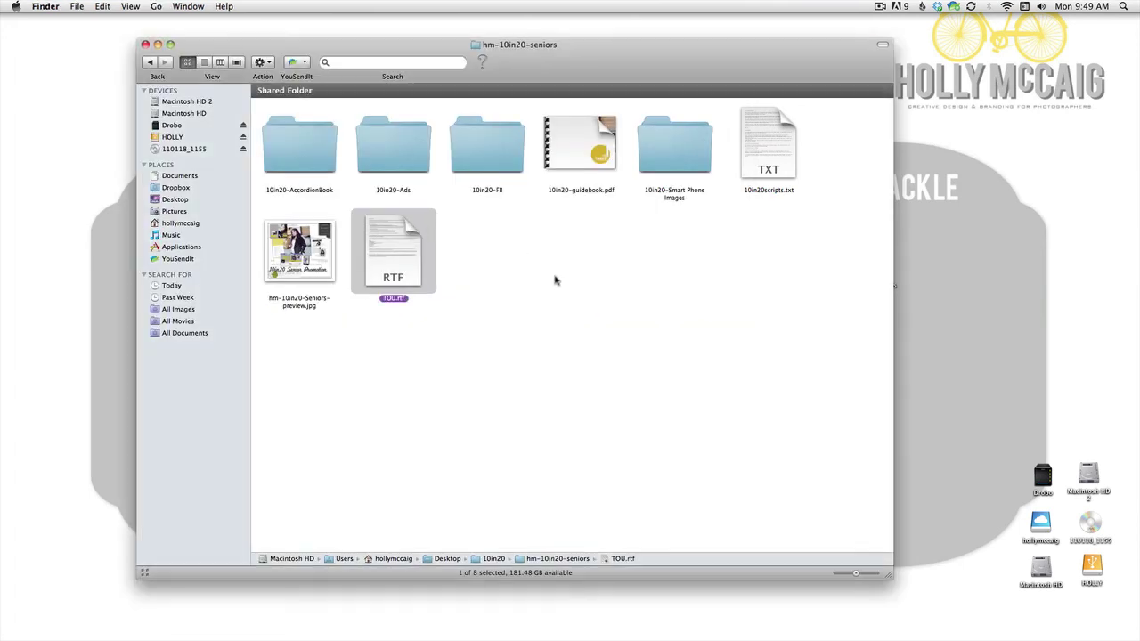
pyautogui.click(586, 271)
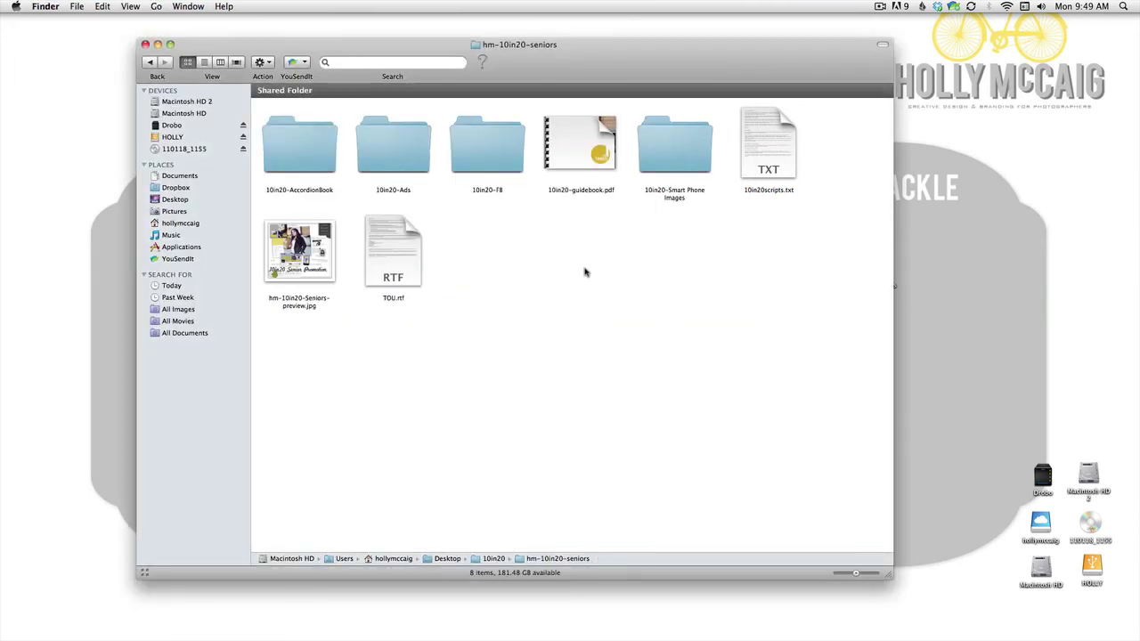